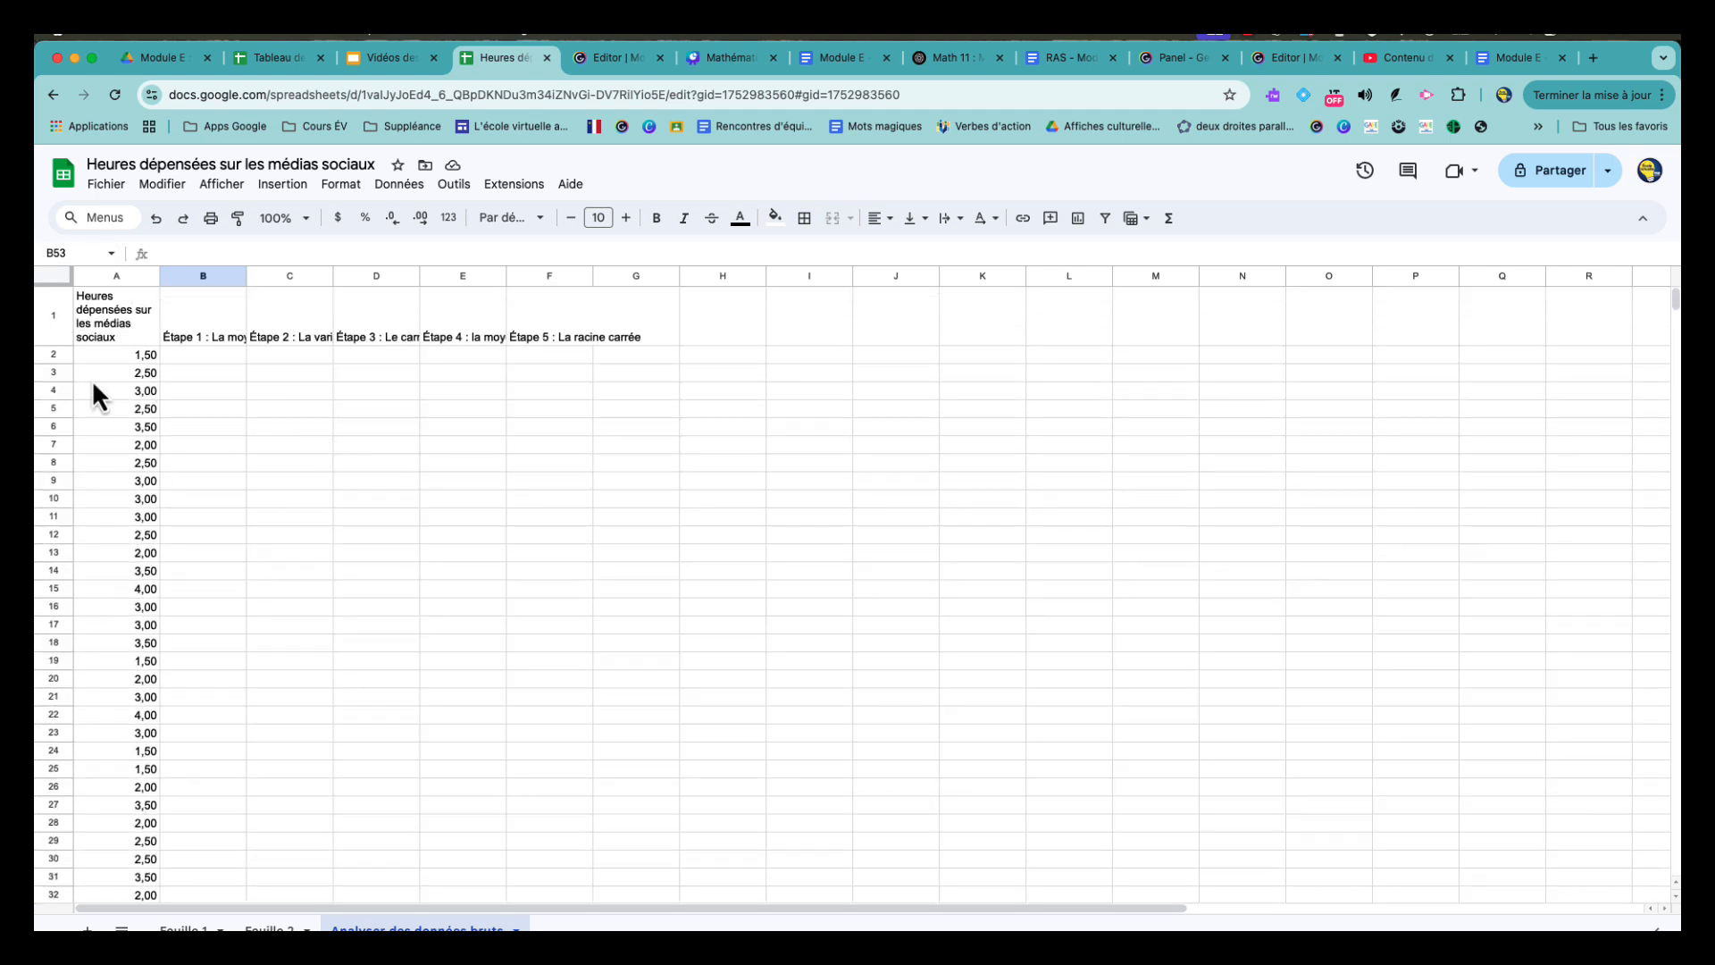
- Insert a histogram chart of the social media hours in column A and review the available chart types
{"action": "left_click", "coordinate": [146, 354]}
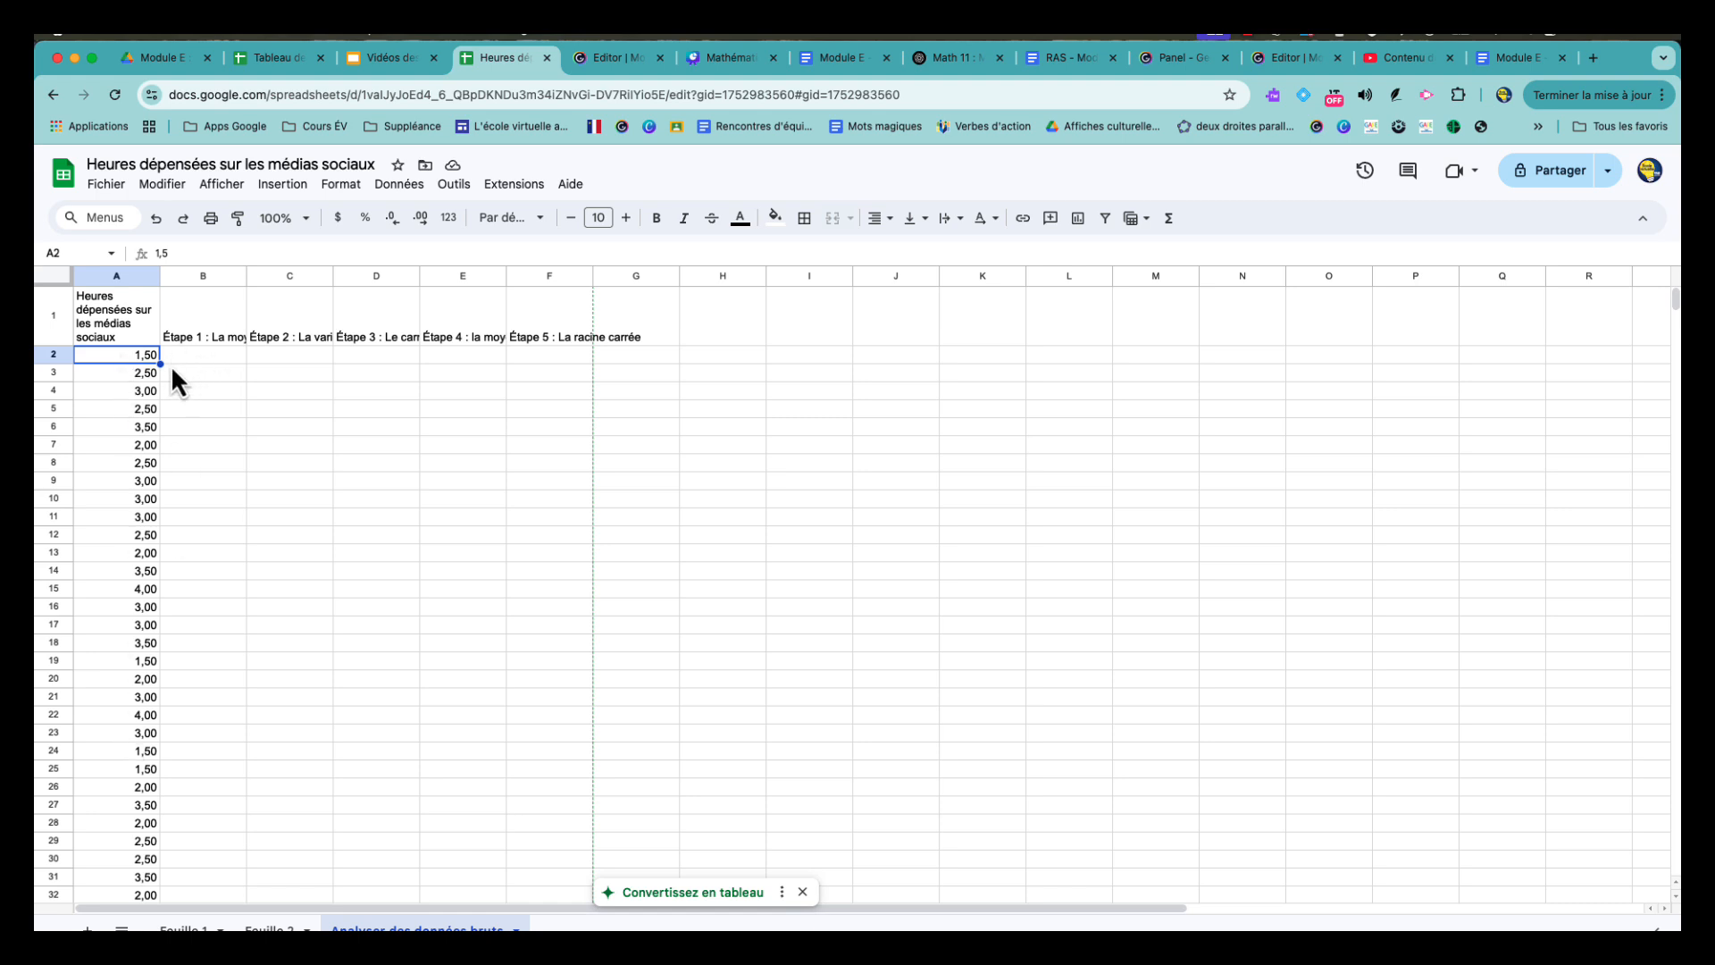
{"action": "left_click", "coordinate": [125, 276]}
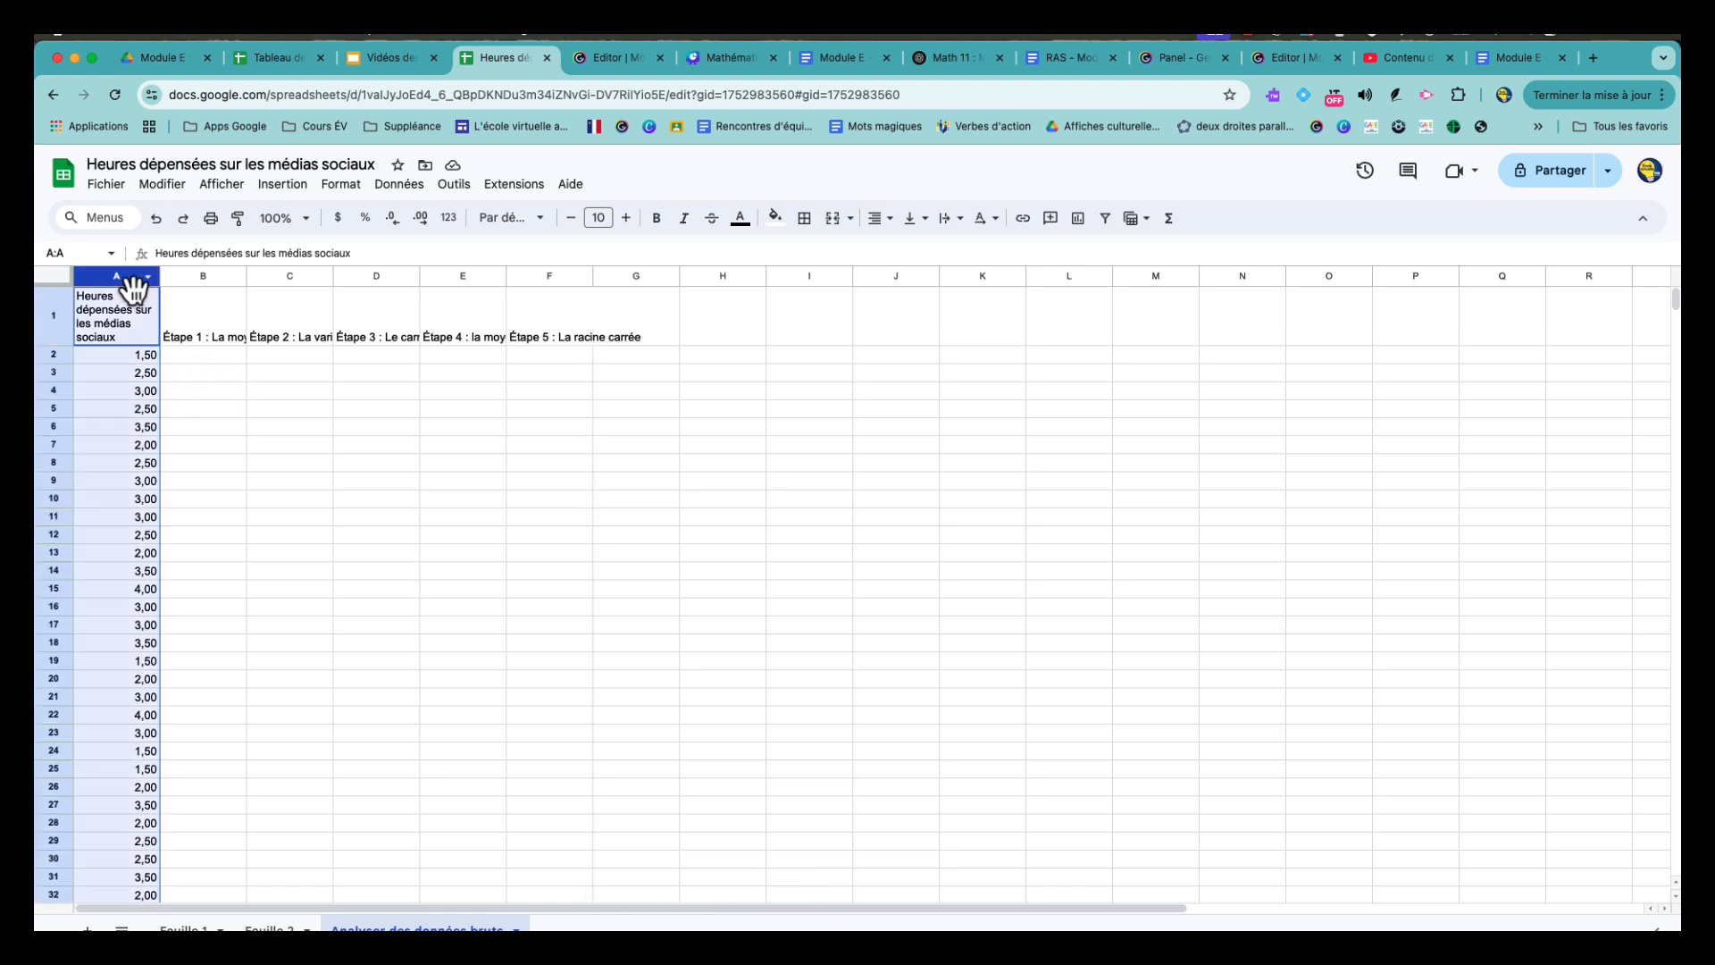
{"action": "left_click", "coordinate": [284, 188]}
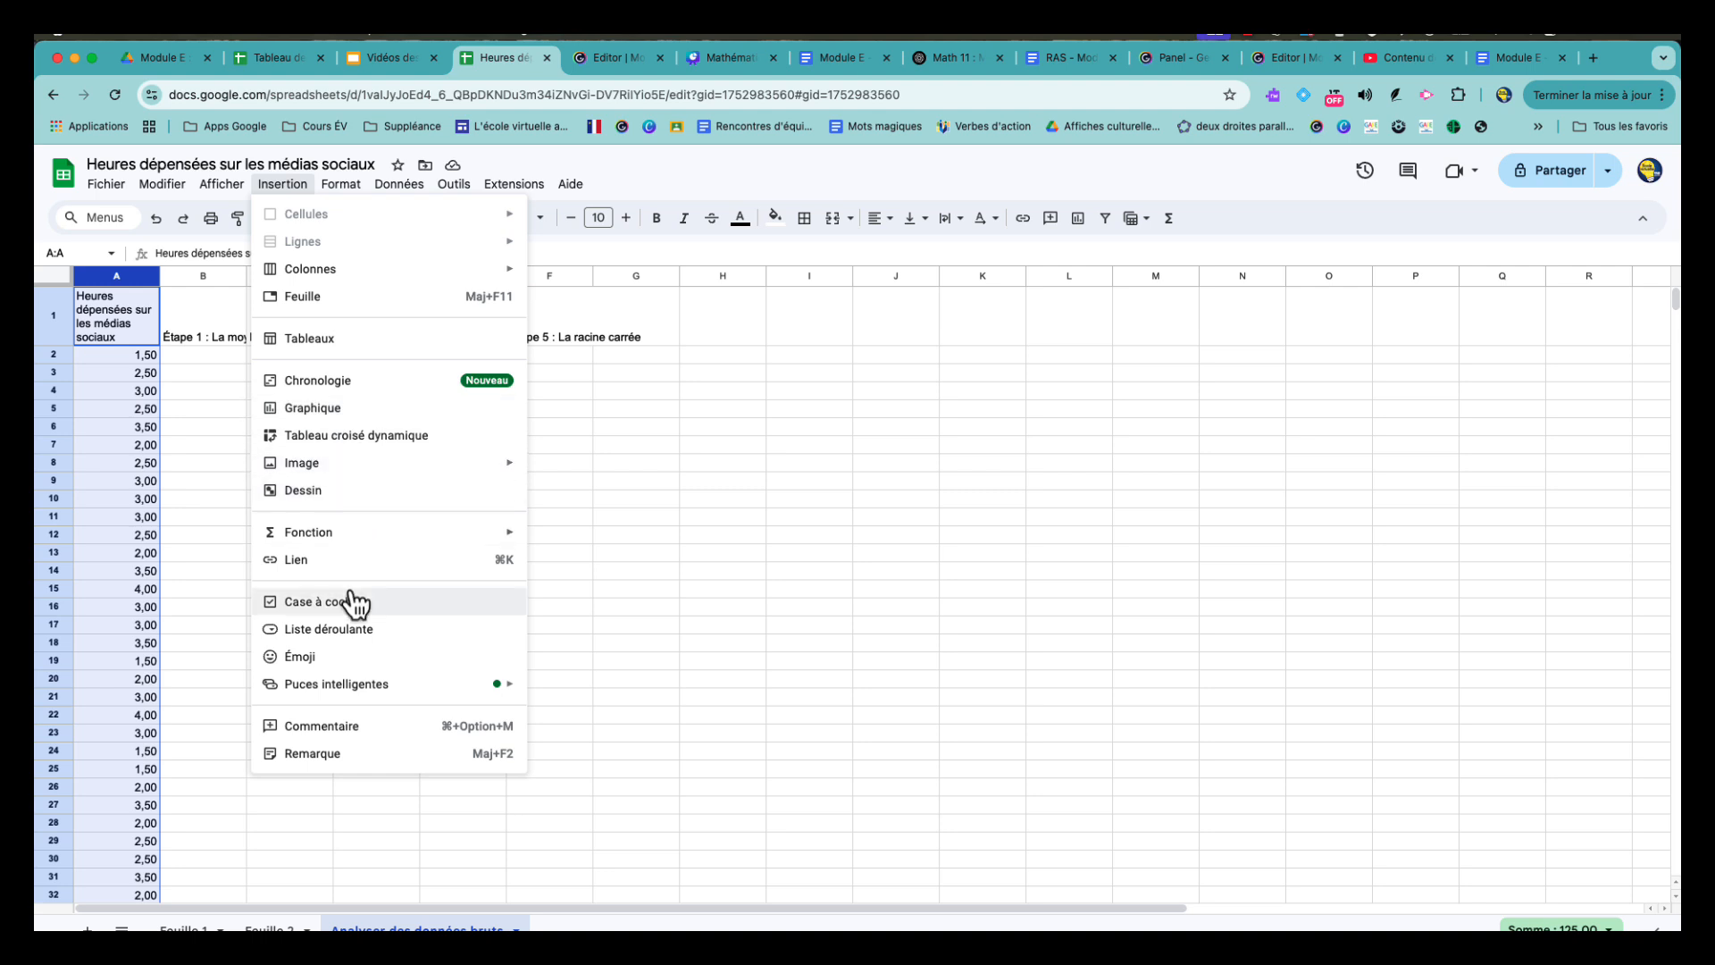
{"action": "left_click", "coordinate": [326, 409]}
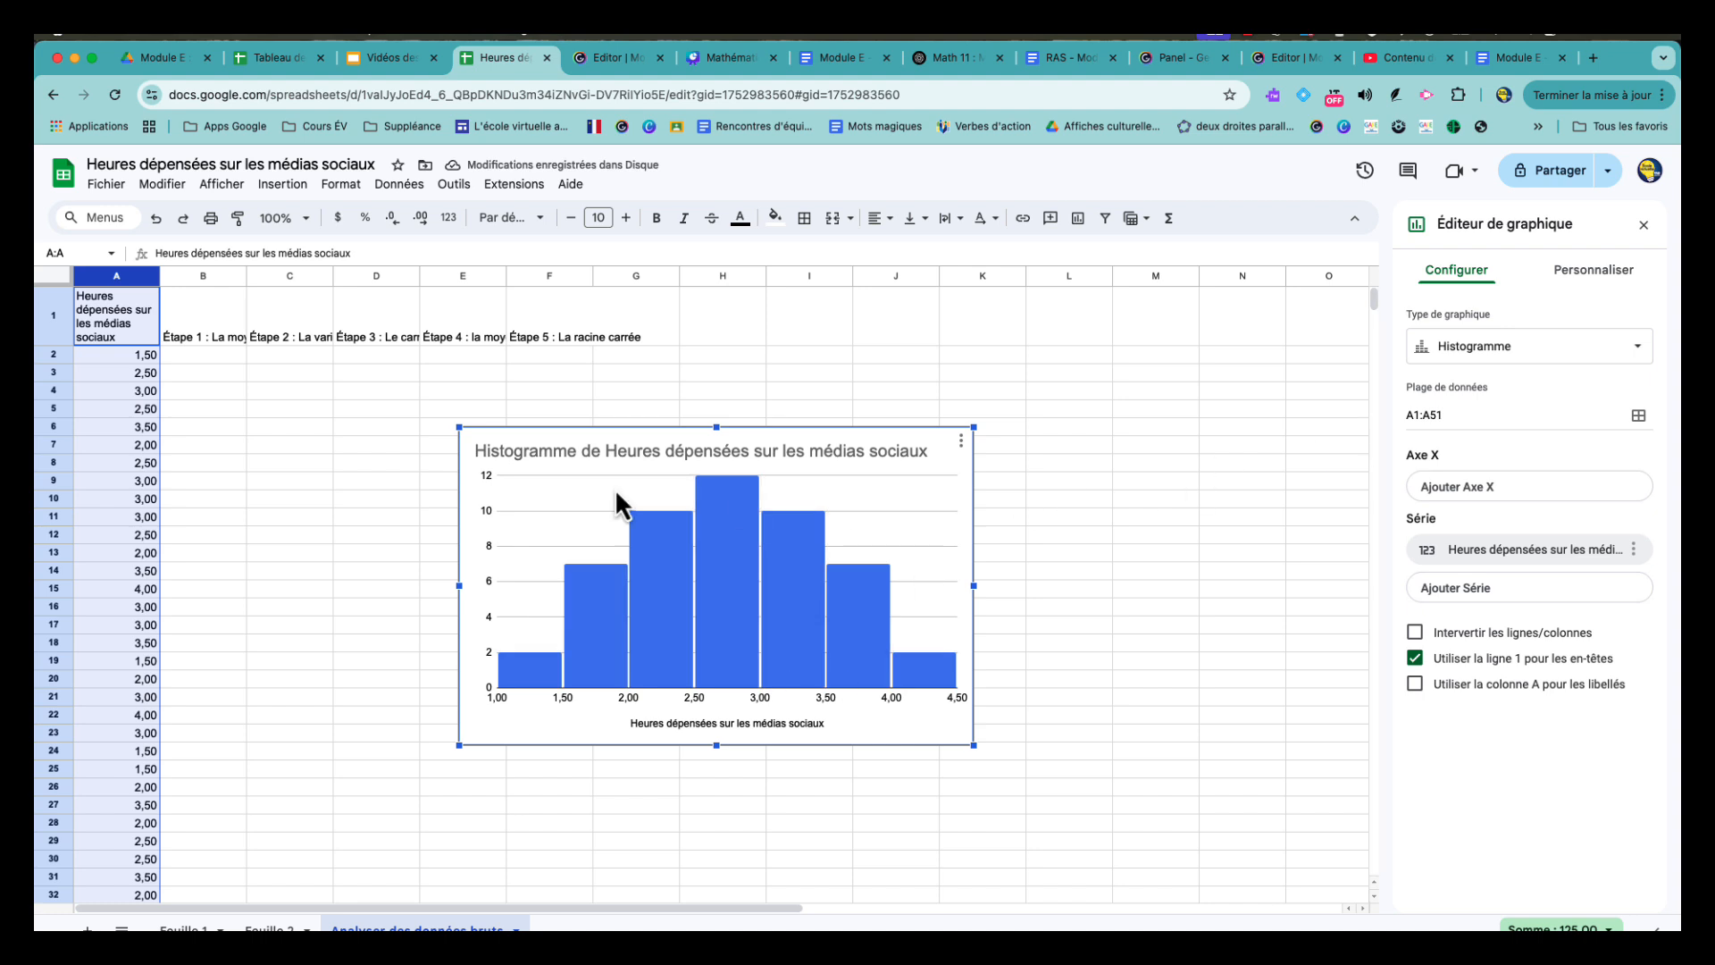
{"action": "left_click", "coordinate": [1537, 351]}
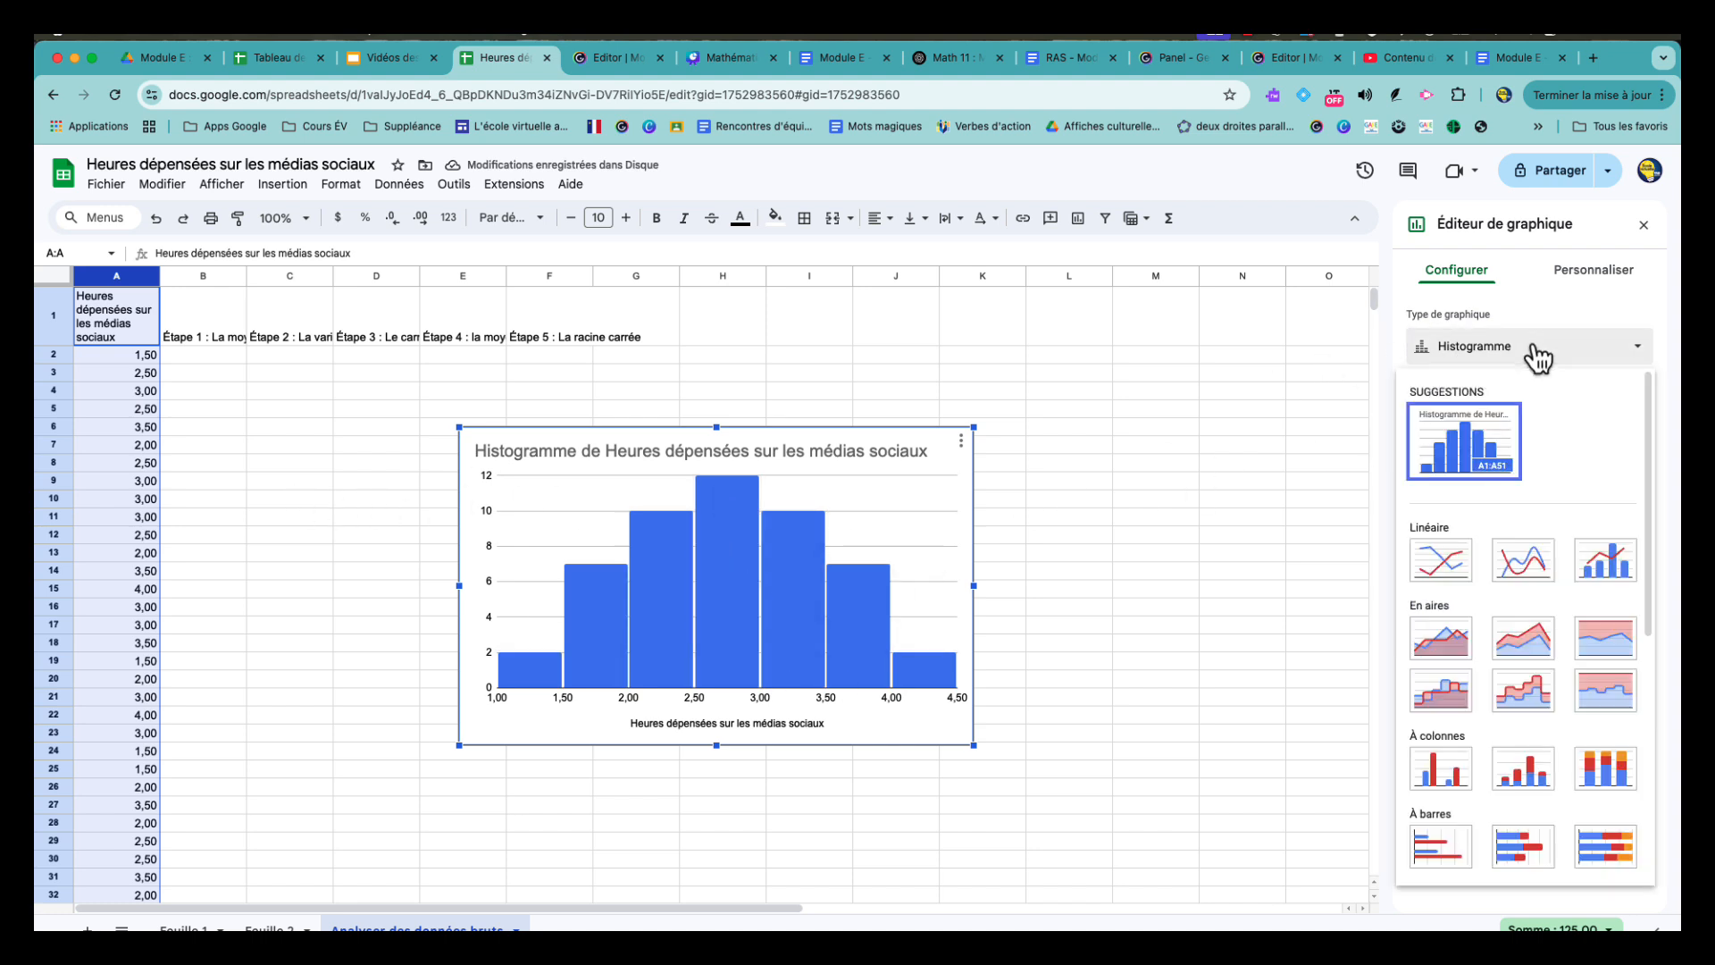
{"action": "scroll", "coordinate": [1501, 518], "scroll_direction": "down", "scroll_amount": 5}
{"action": "scroll", "coordinate": [1502, 527], "scroll_direction": "down", "scroll_amount": 3}
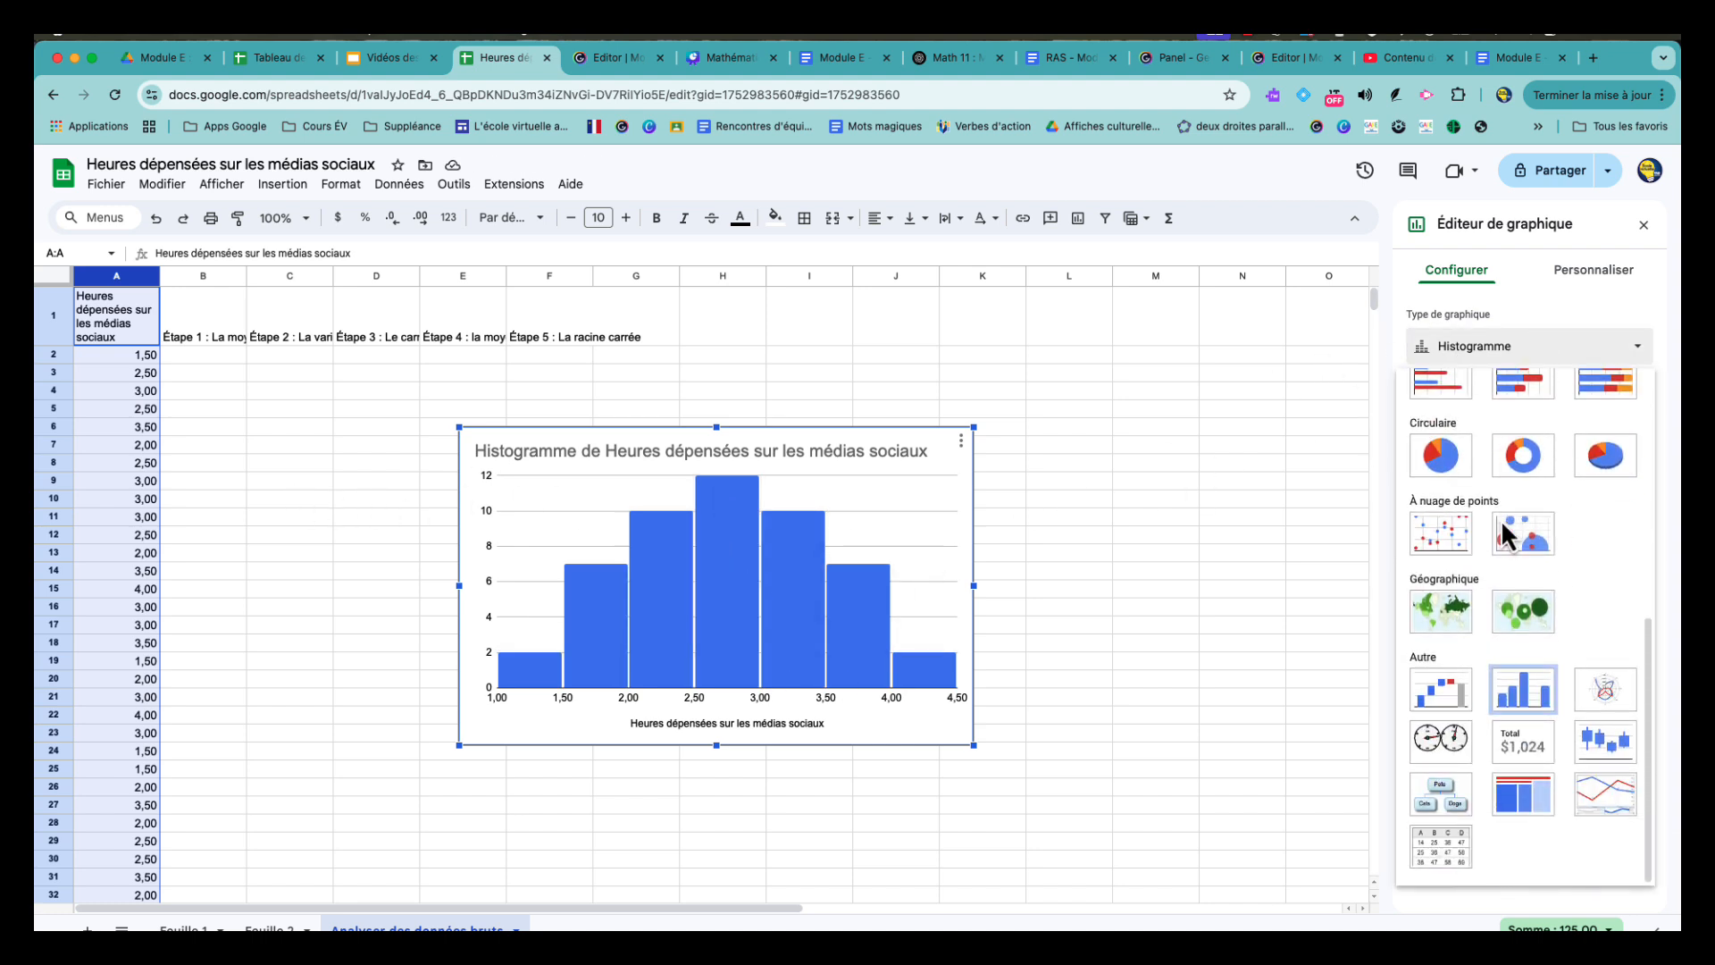
- Close the chart editor and move the histogram to columns I through N, with its upper edge at row 2
{"action": "left_click", "coordinate": [1152, 589]}
{"action": "left_click", "coordinate": [936, 436]}
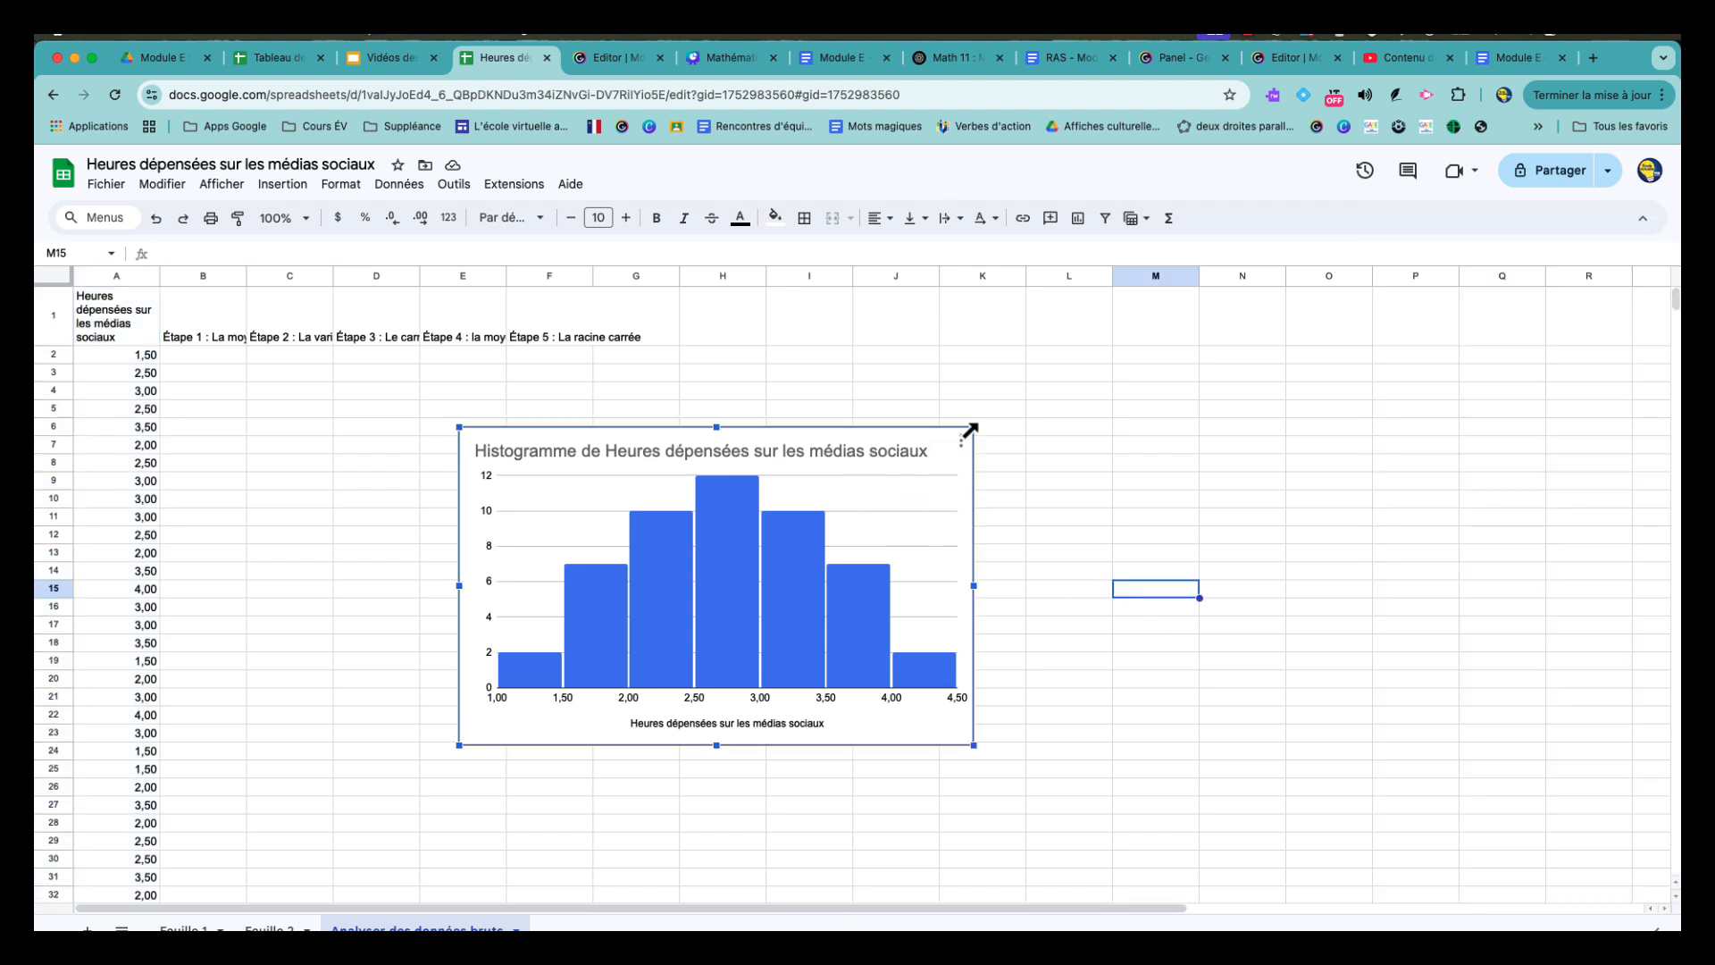
{"action": "left_click_drag", "start_coordinate": [949, 436], "coordinate": [1260, 358]}
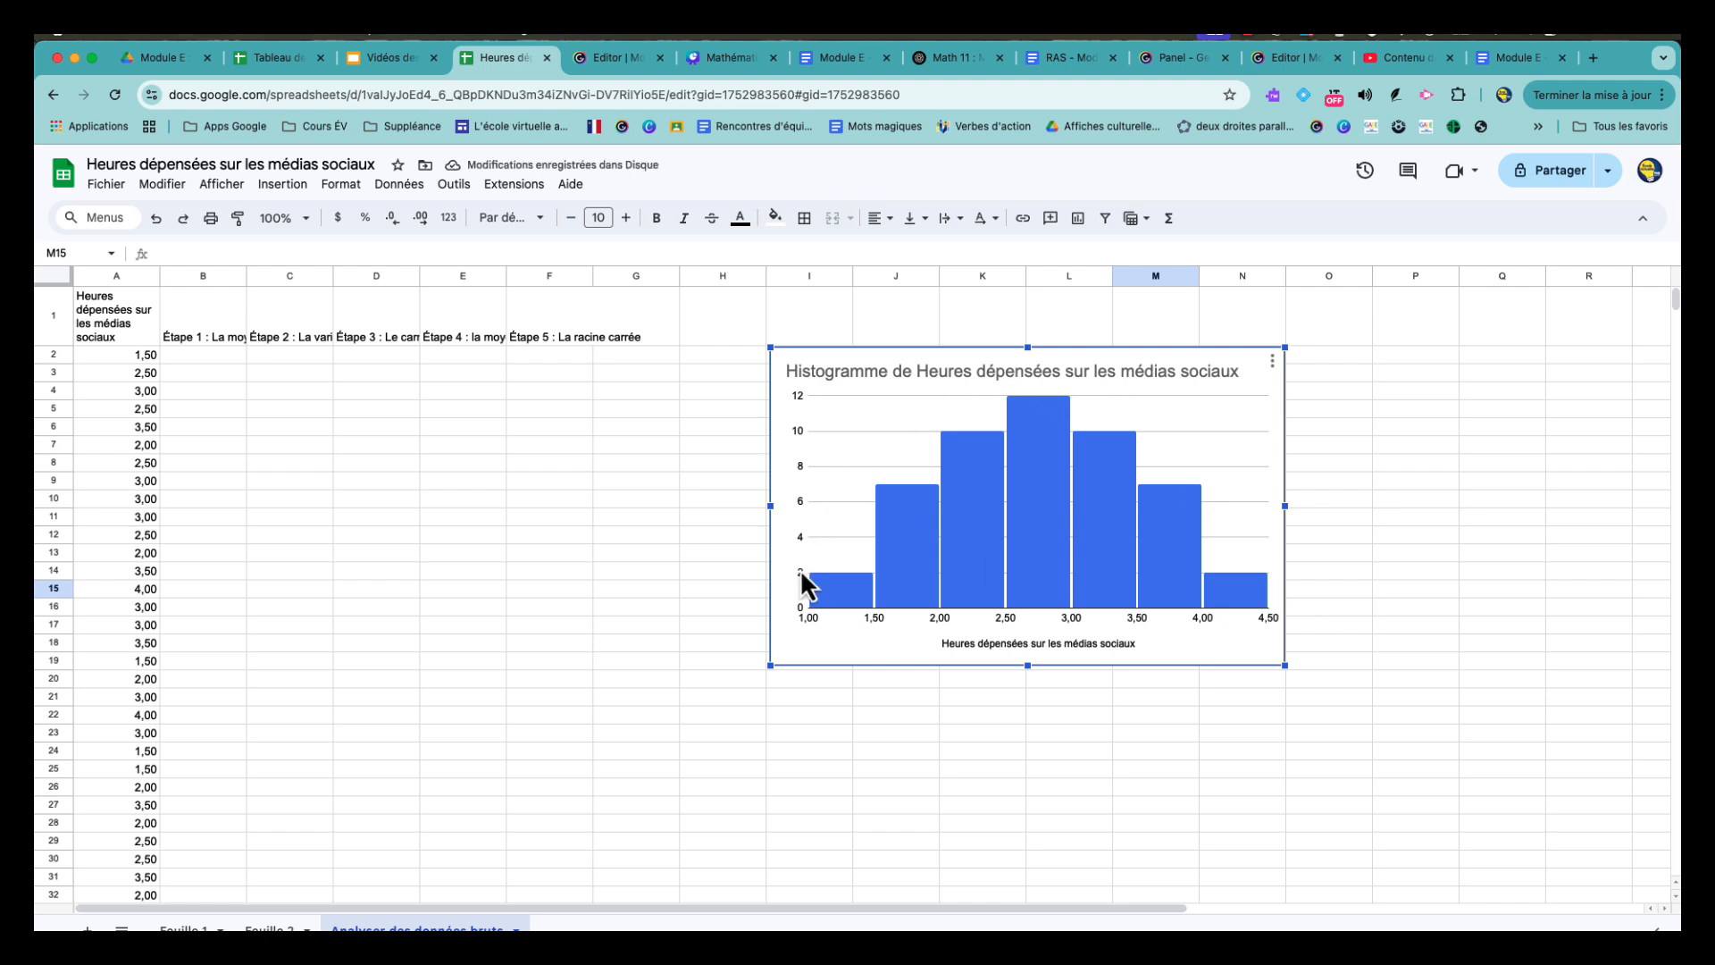
- Examine the counts of the histogram bars covering 2,00 to 3,50 hours
{"action": "mouse_move", "coordinate": [920, 558]}
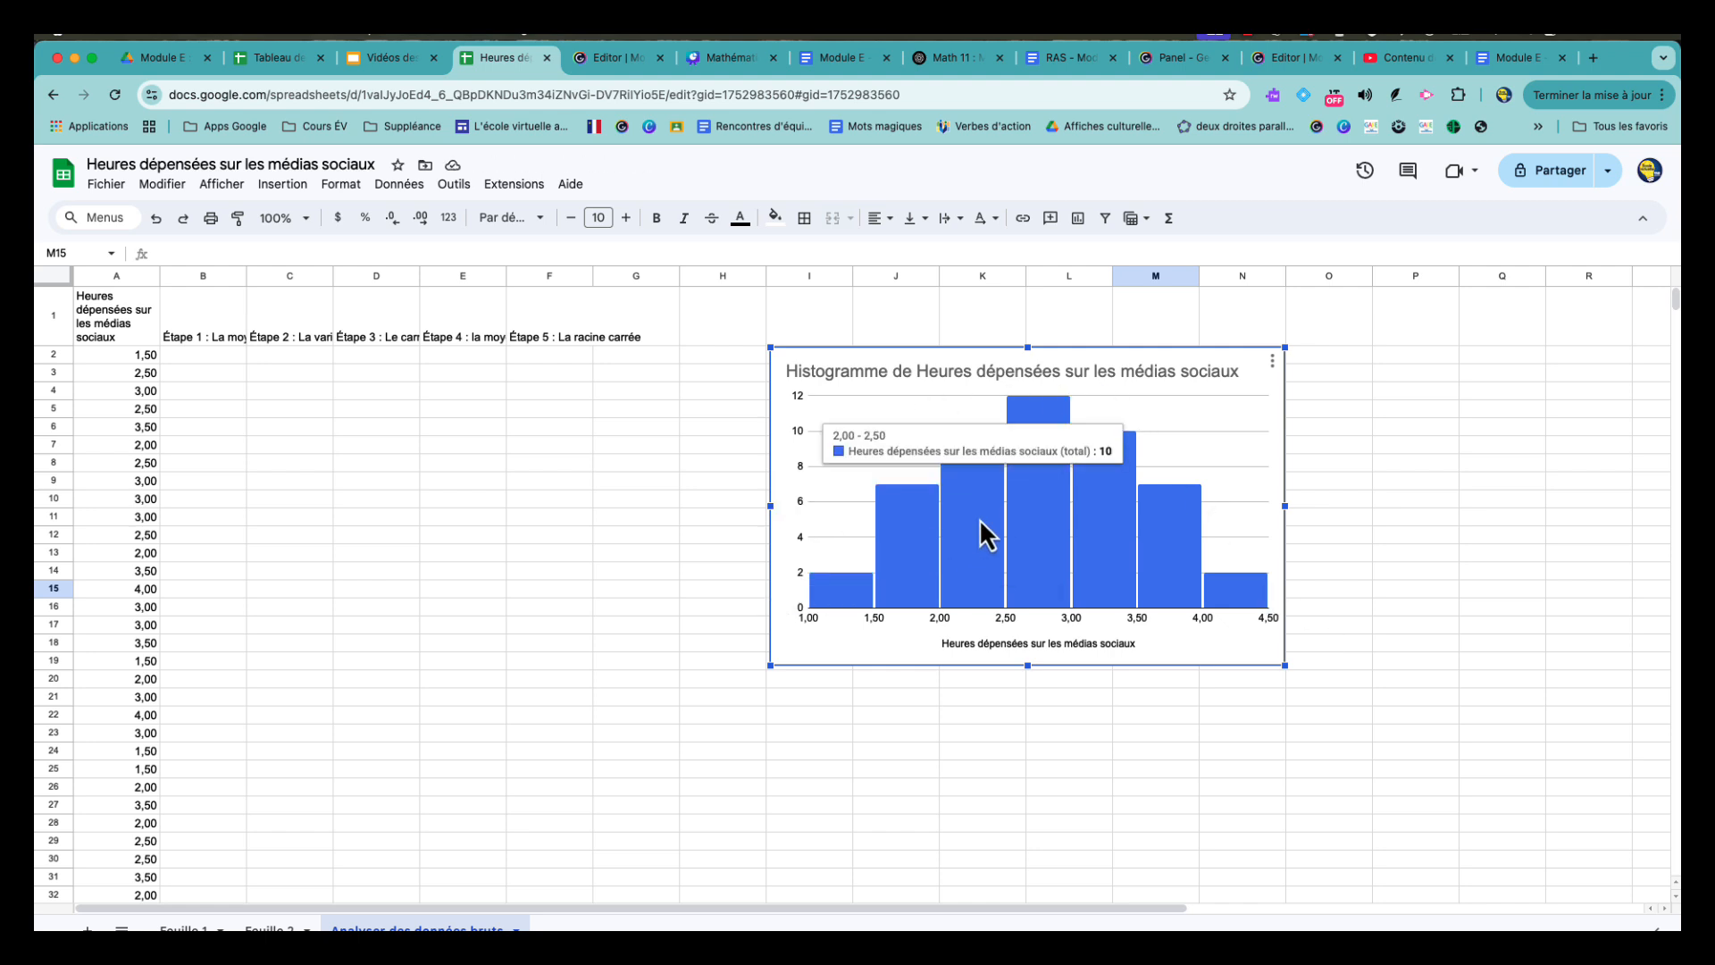
{"action": "mouse_move", "coordinate": [1029, 520]}
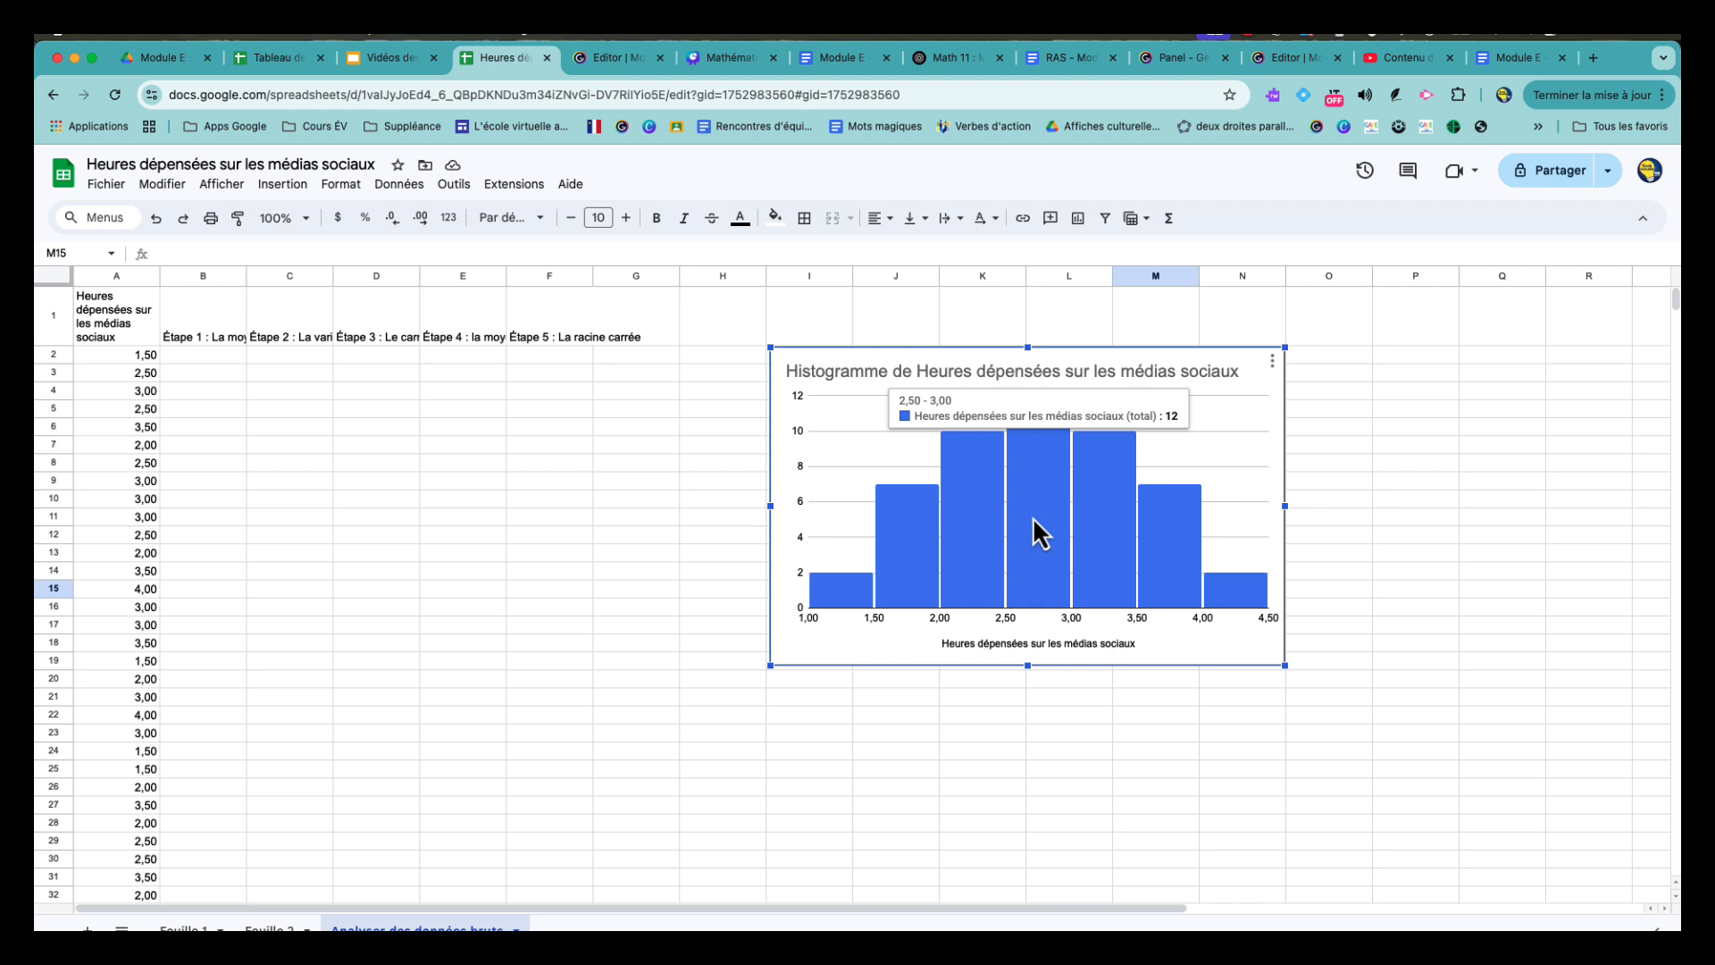
{"action": "mouse_move", "coordinate": [1092, 533]}
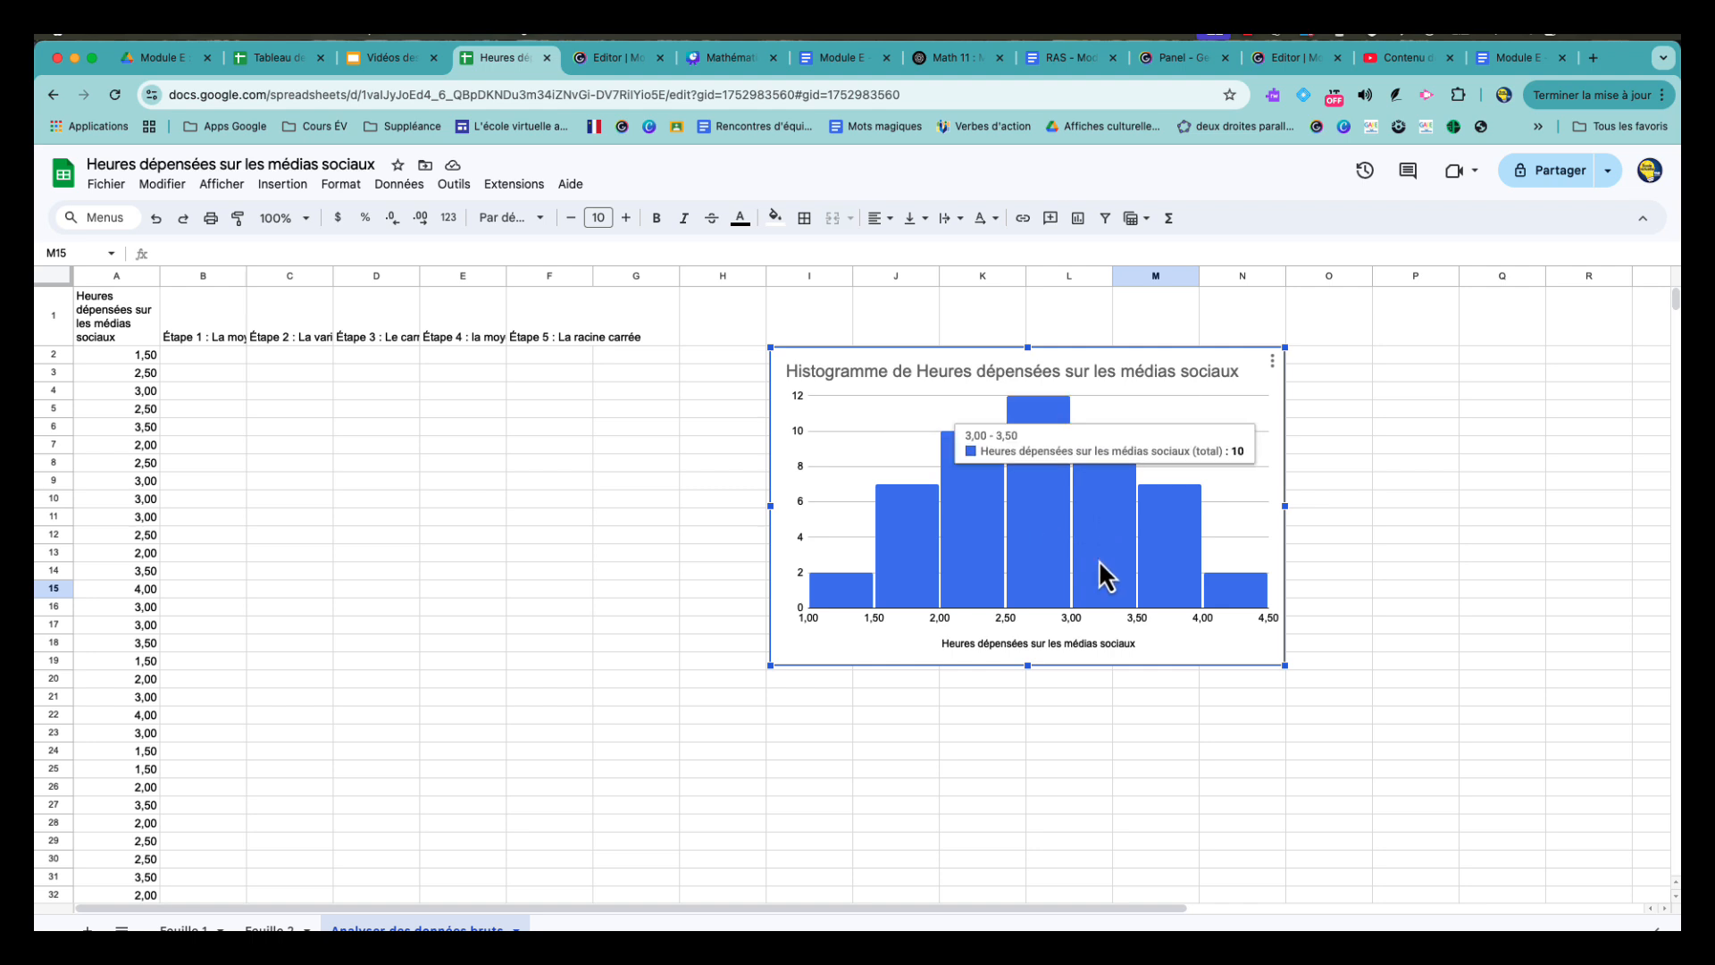
{"action": "left_click", "coordinate": [1004, 720]}
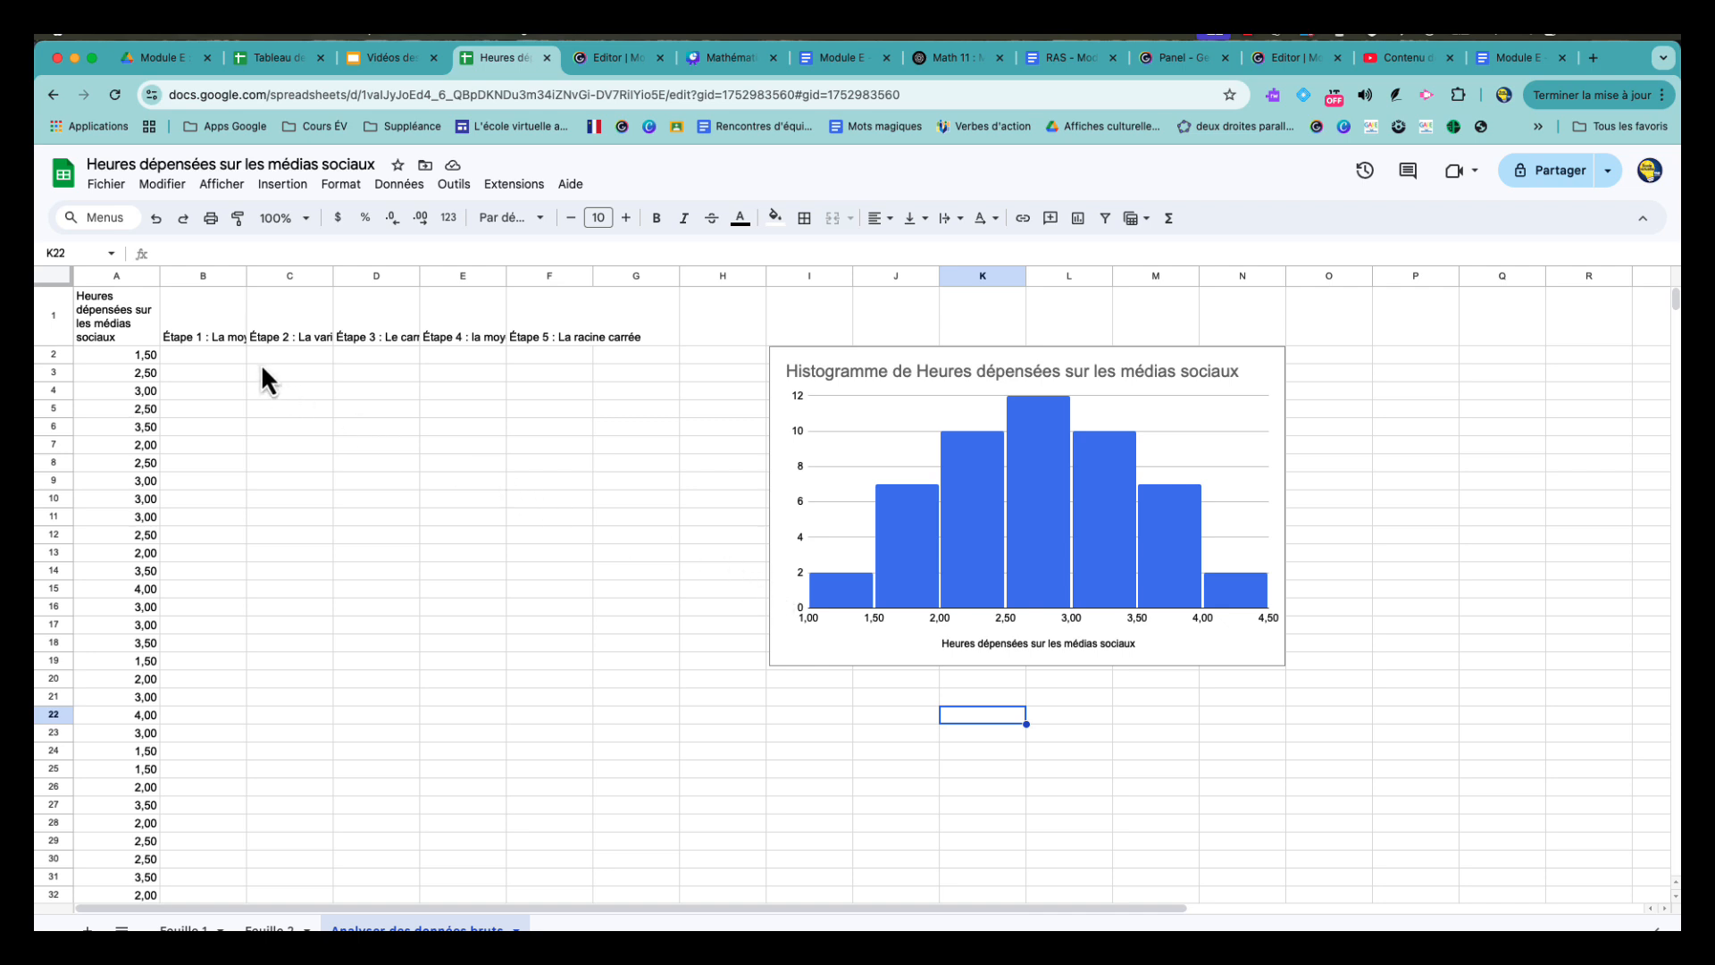
- Calculate the mean of the hours in cell B2 with the formula =AVERAGE(A2:A51)
{"action": "left_click", "coordinate": [222, 354]}
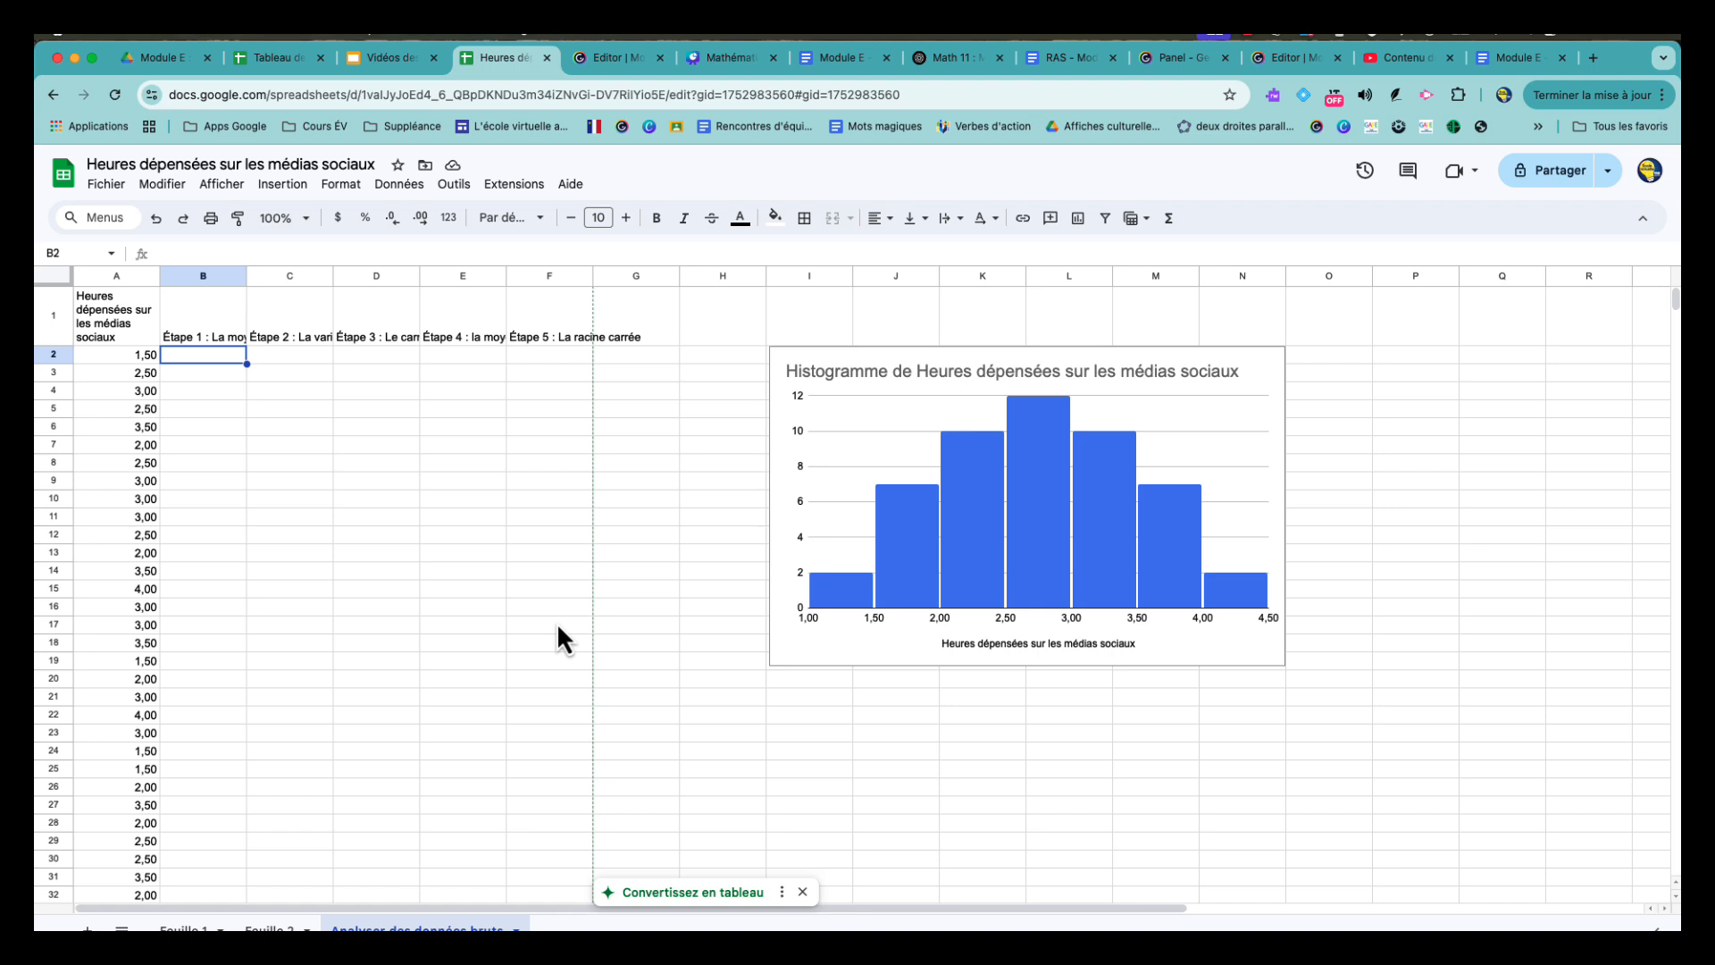
{"action": "type", "text": "="}
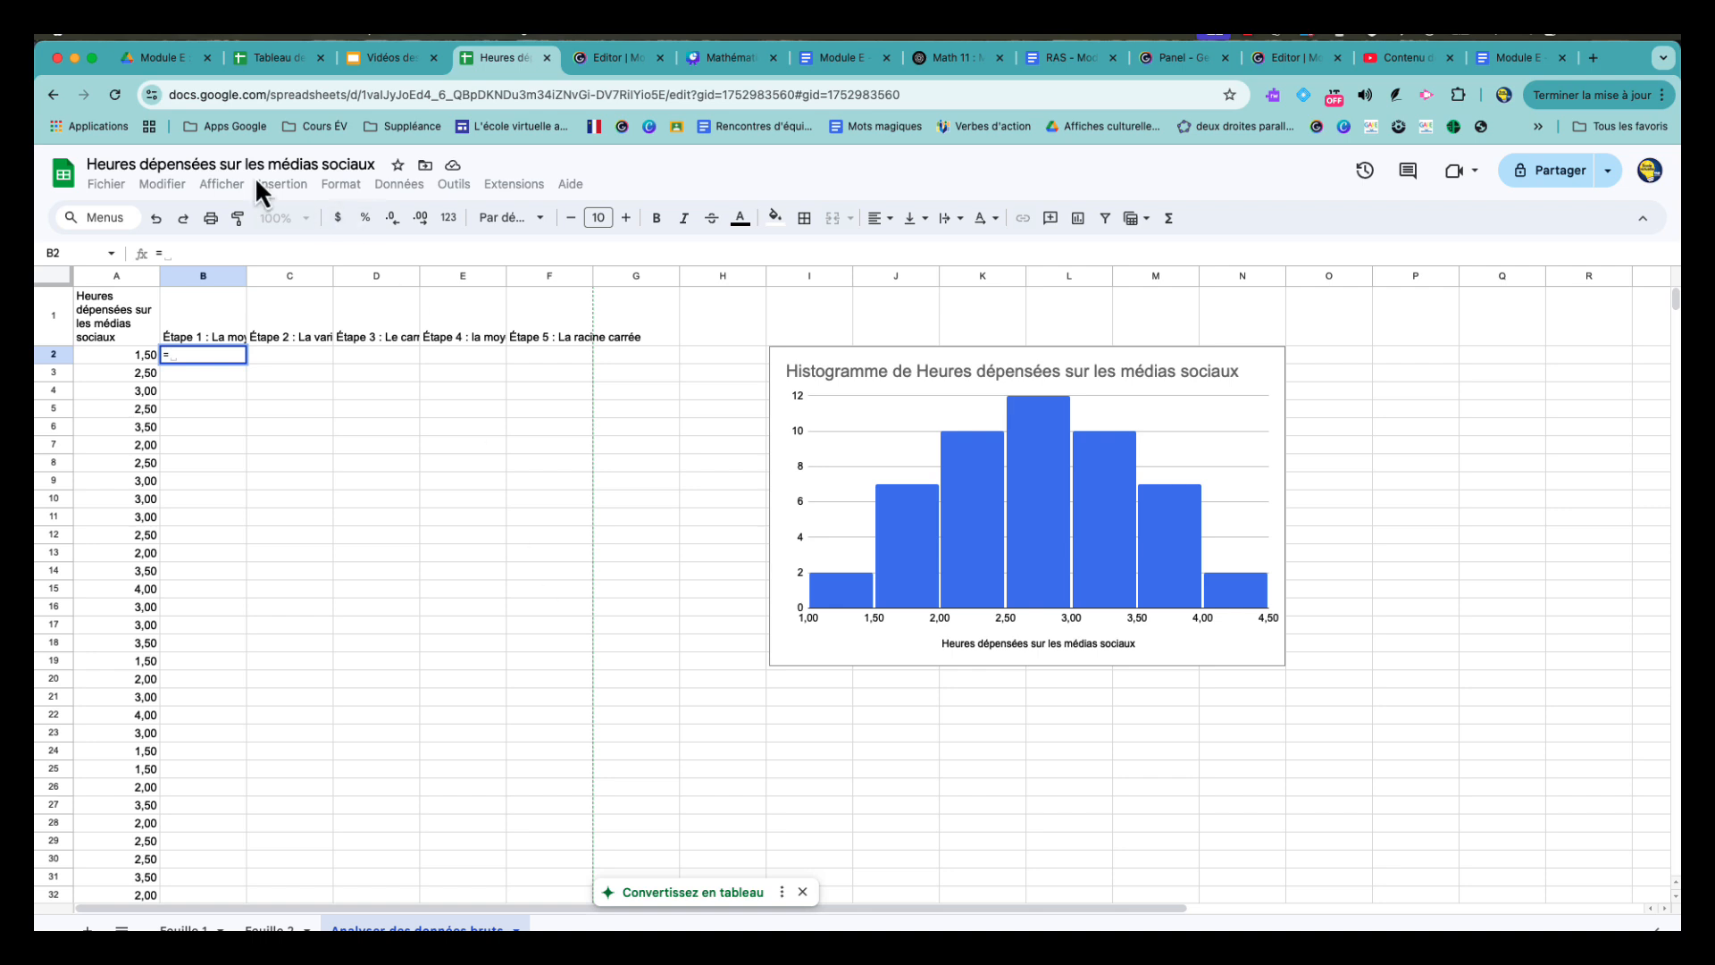
{"action": "type", "text": "a"}
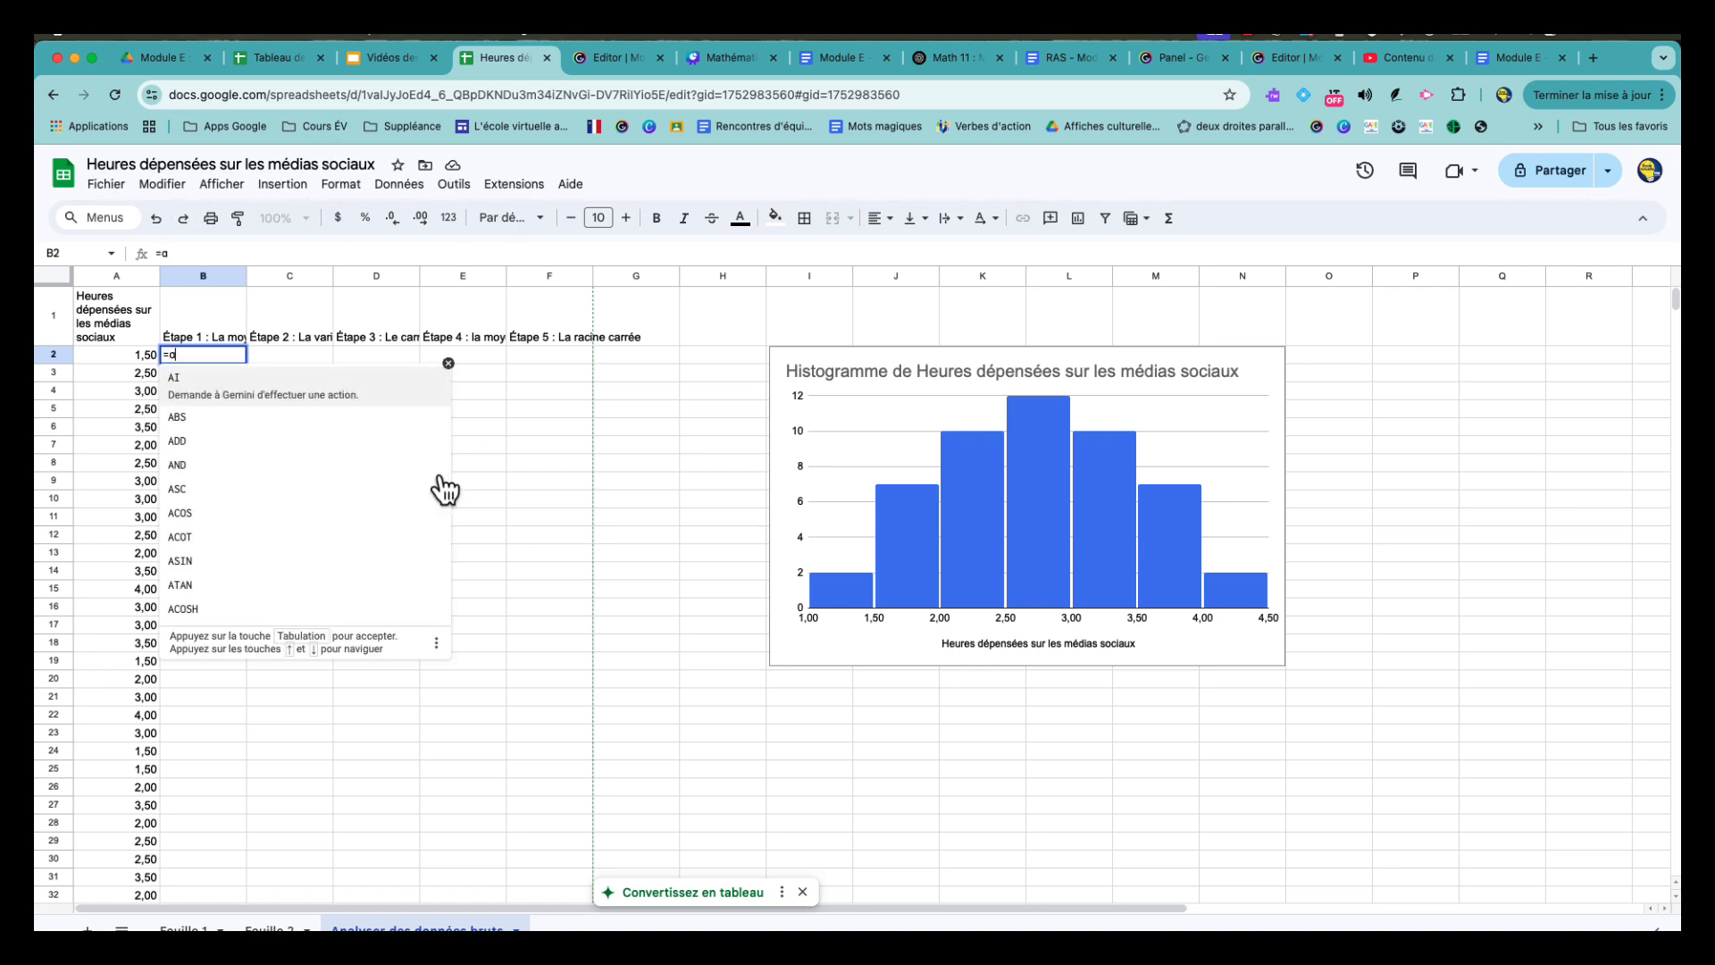
{"action": "type", "text": "v"}
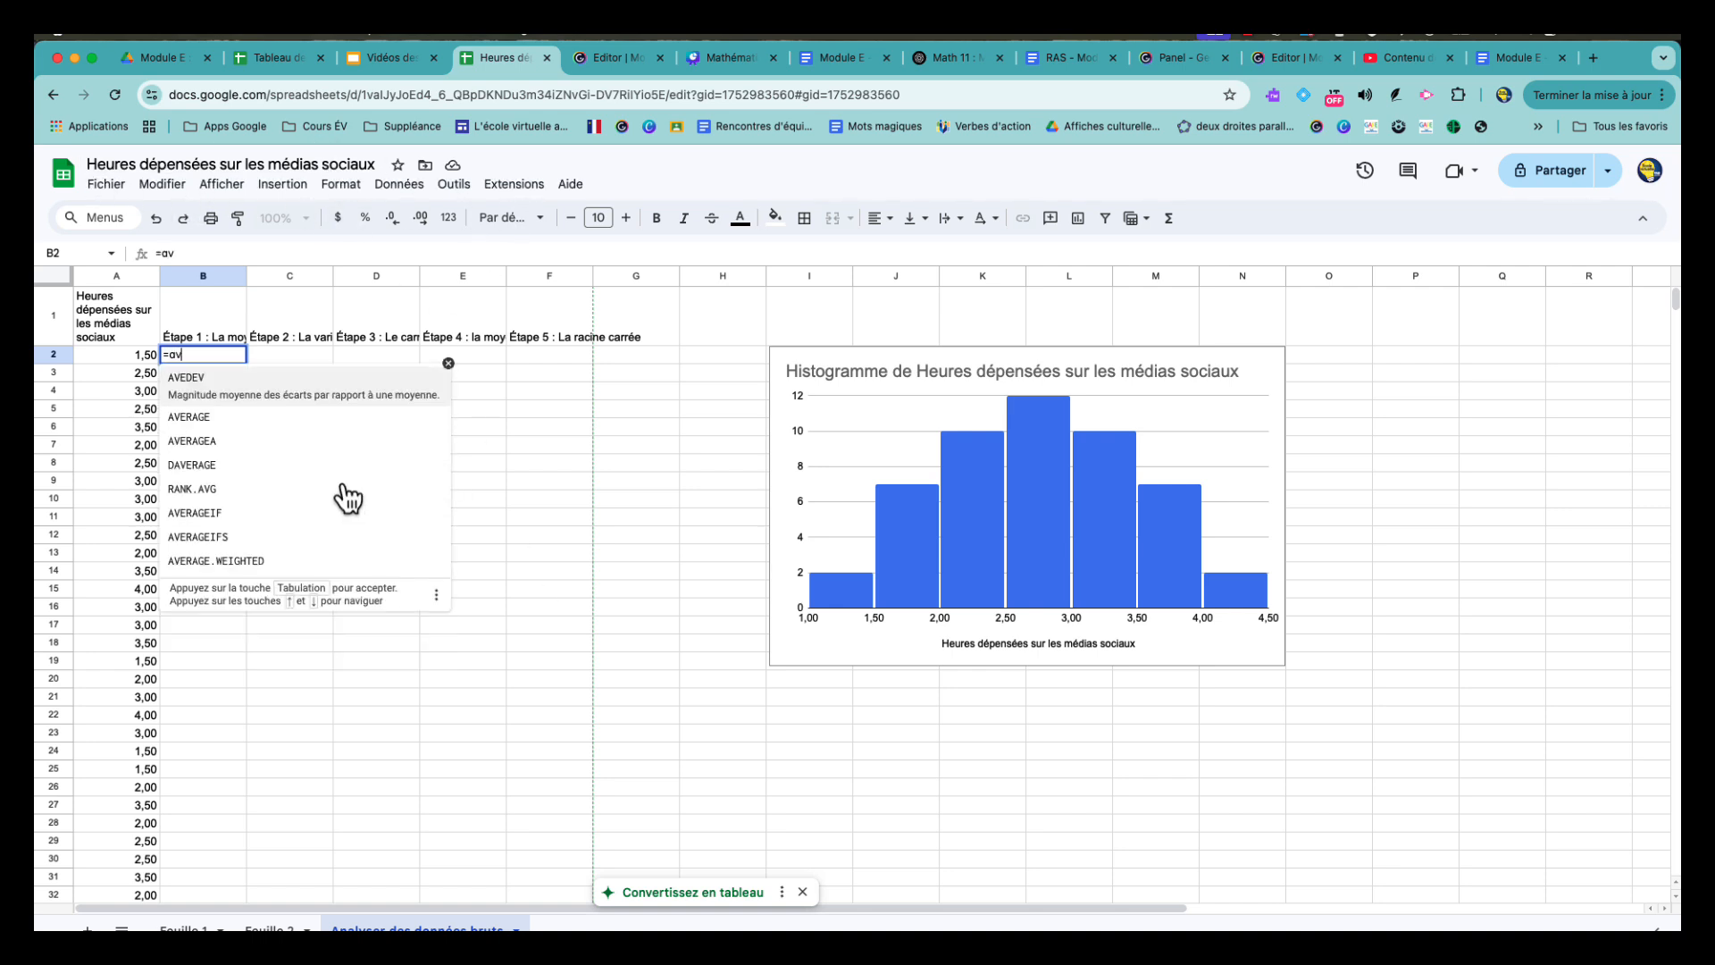
{"action": "left_click", "coordinate": [260, 406]}
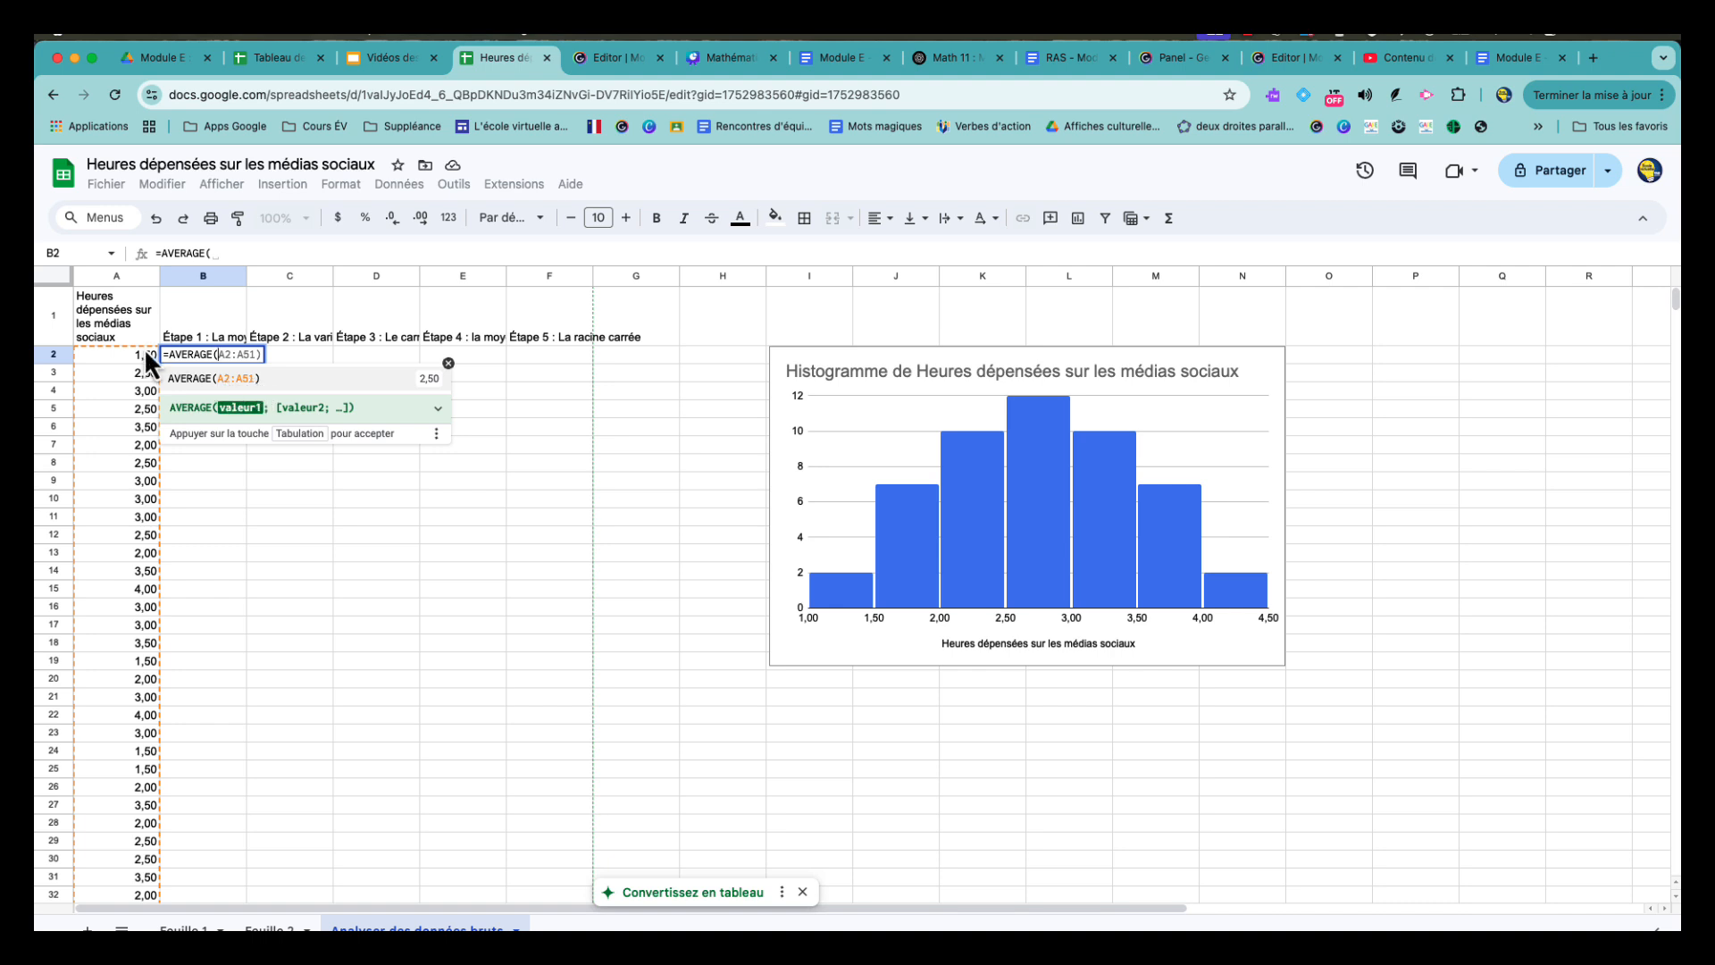
{"action": "scroll", "coordinate": [155, 596], "scroll_direction": "down", "scroll_amount": 5}
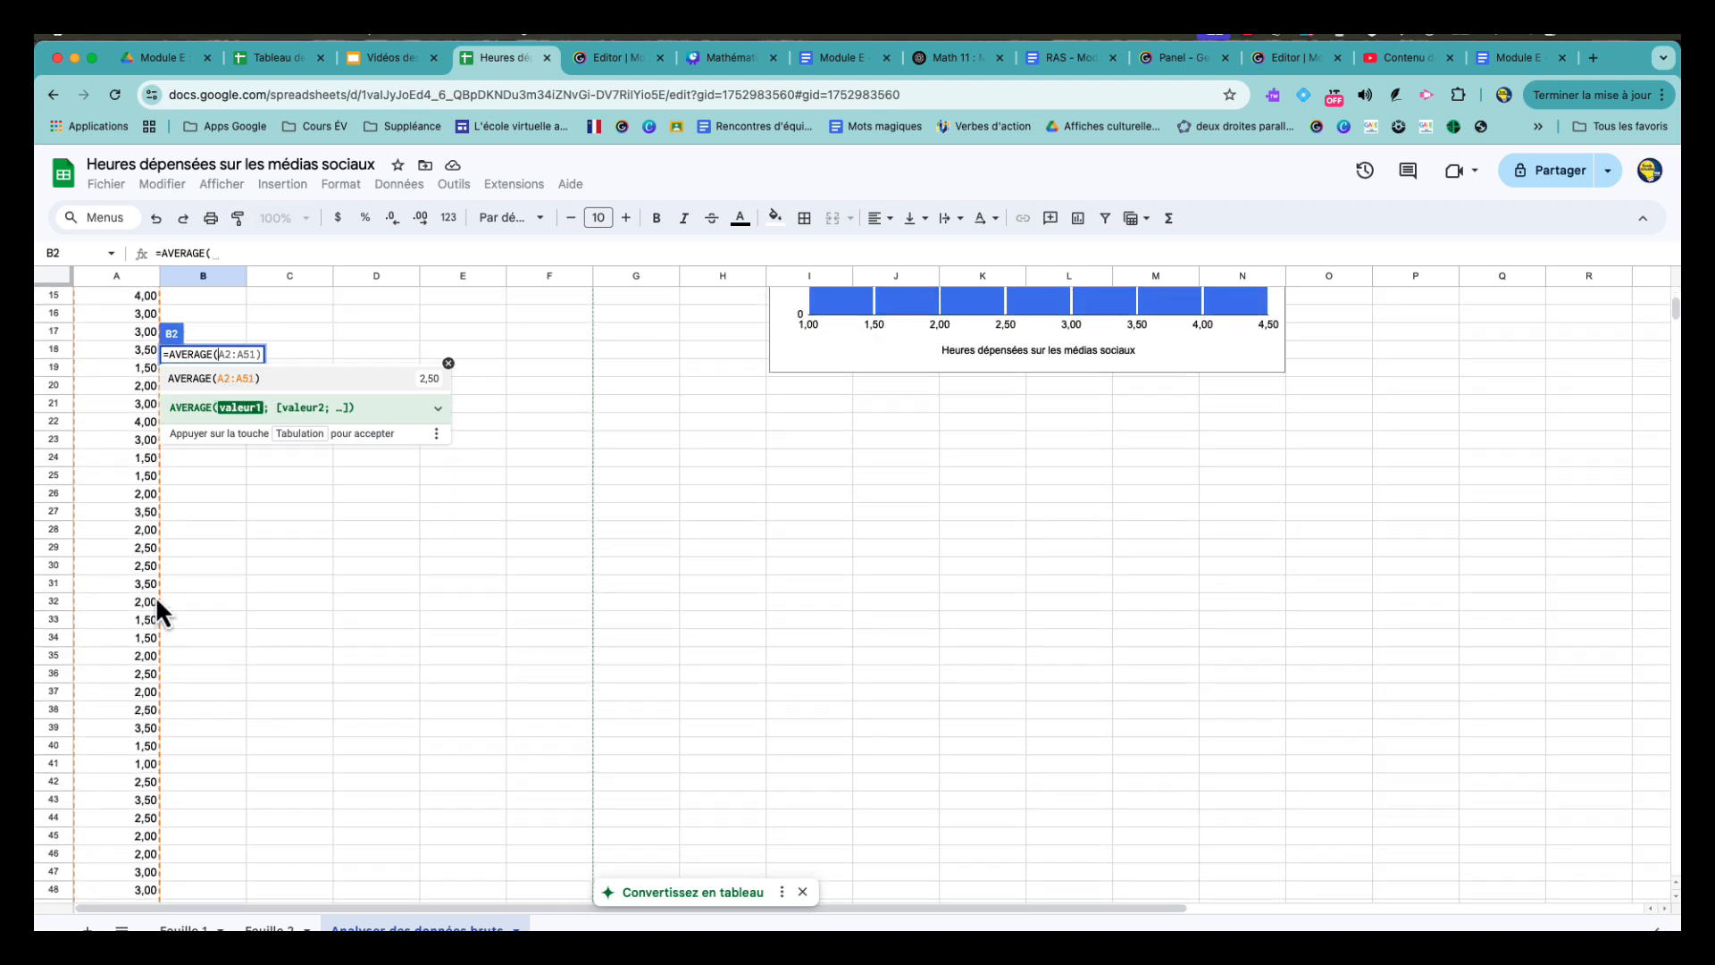
{"action": "scroll", "coordinate": [156, 600], "scroll_direction": "down", "scroll_amount": 3}
{"action": "scroll", "coordinate": [225, 666], "scroll_direction": "up", "scroll_amount": 10}
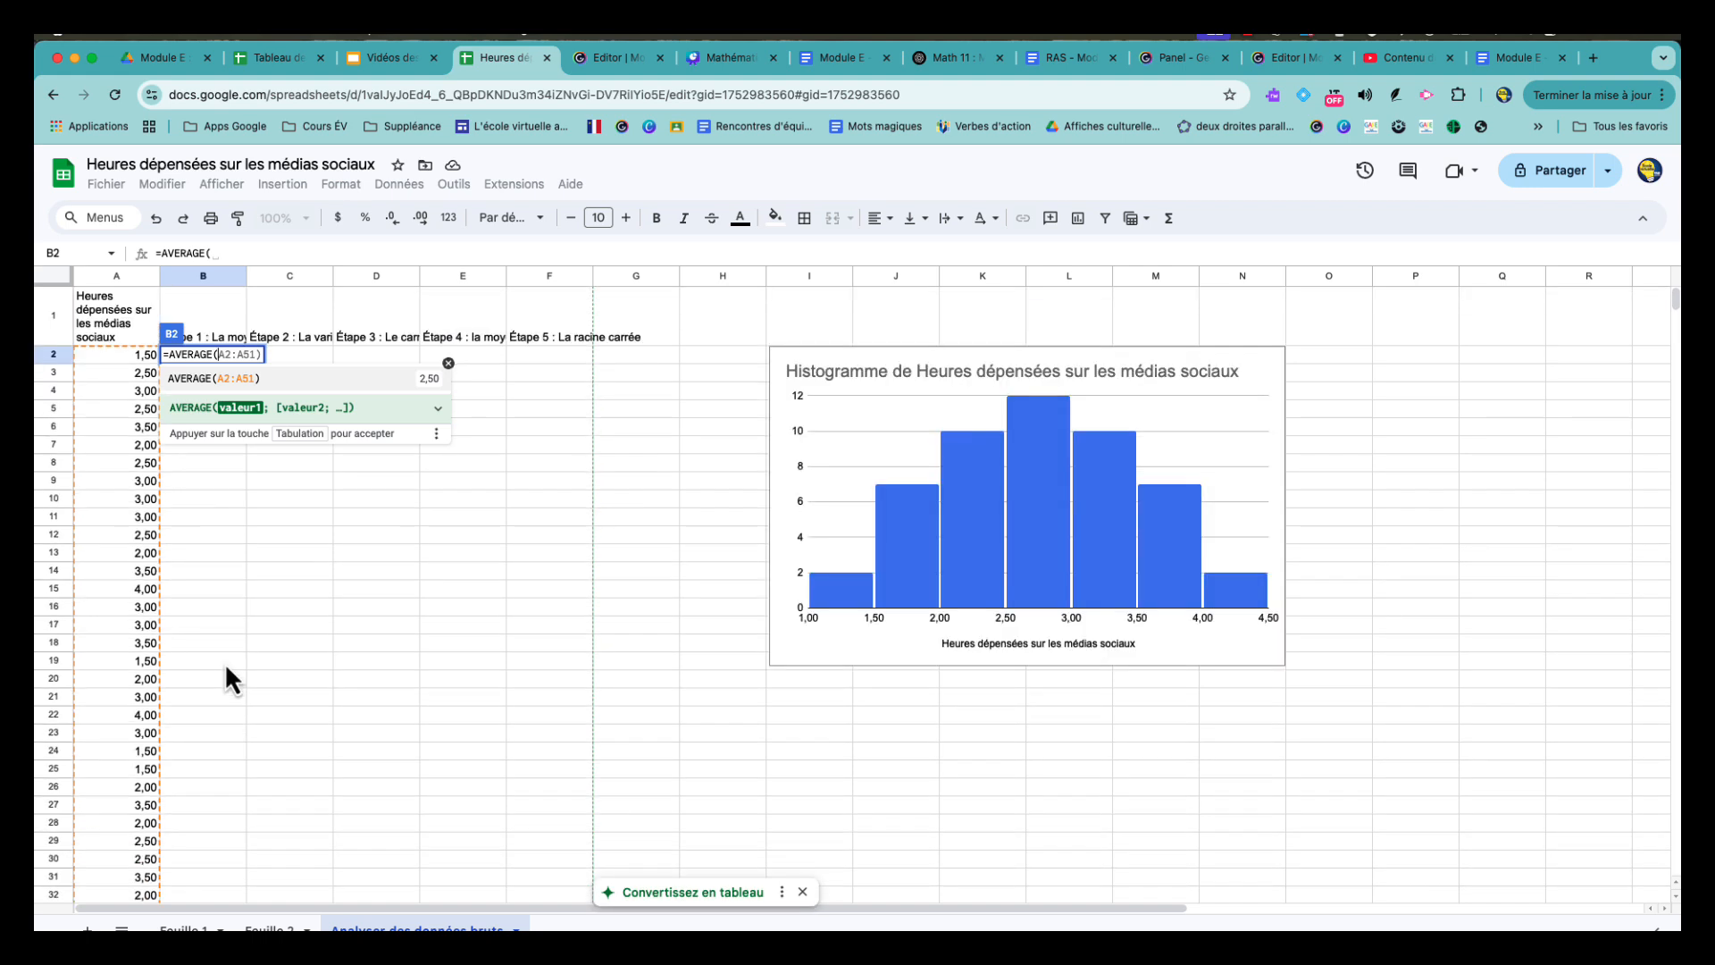
{"action": "left_click", "coordinate": [248, 379]}
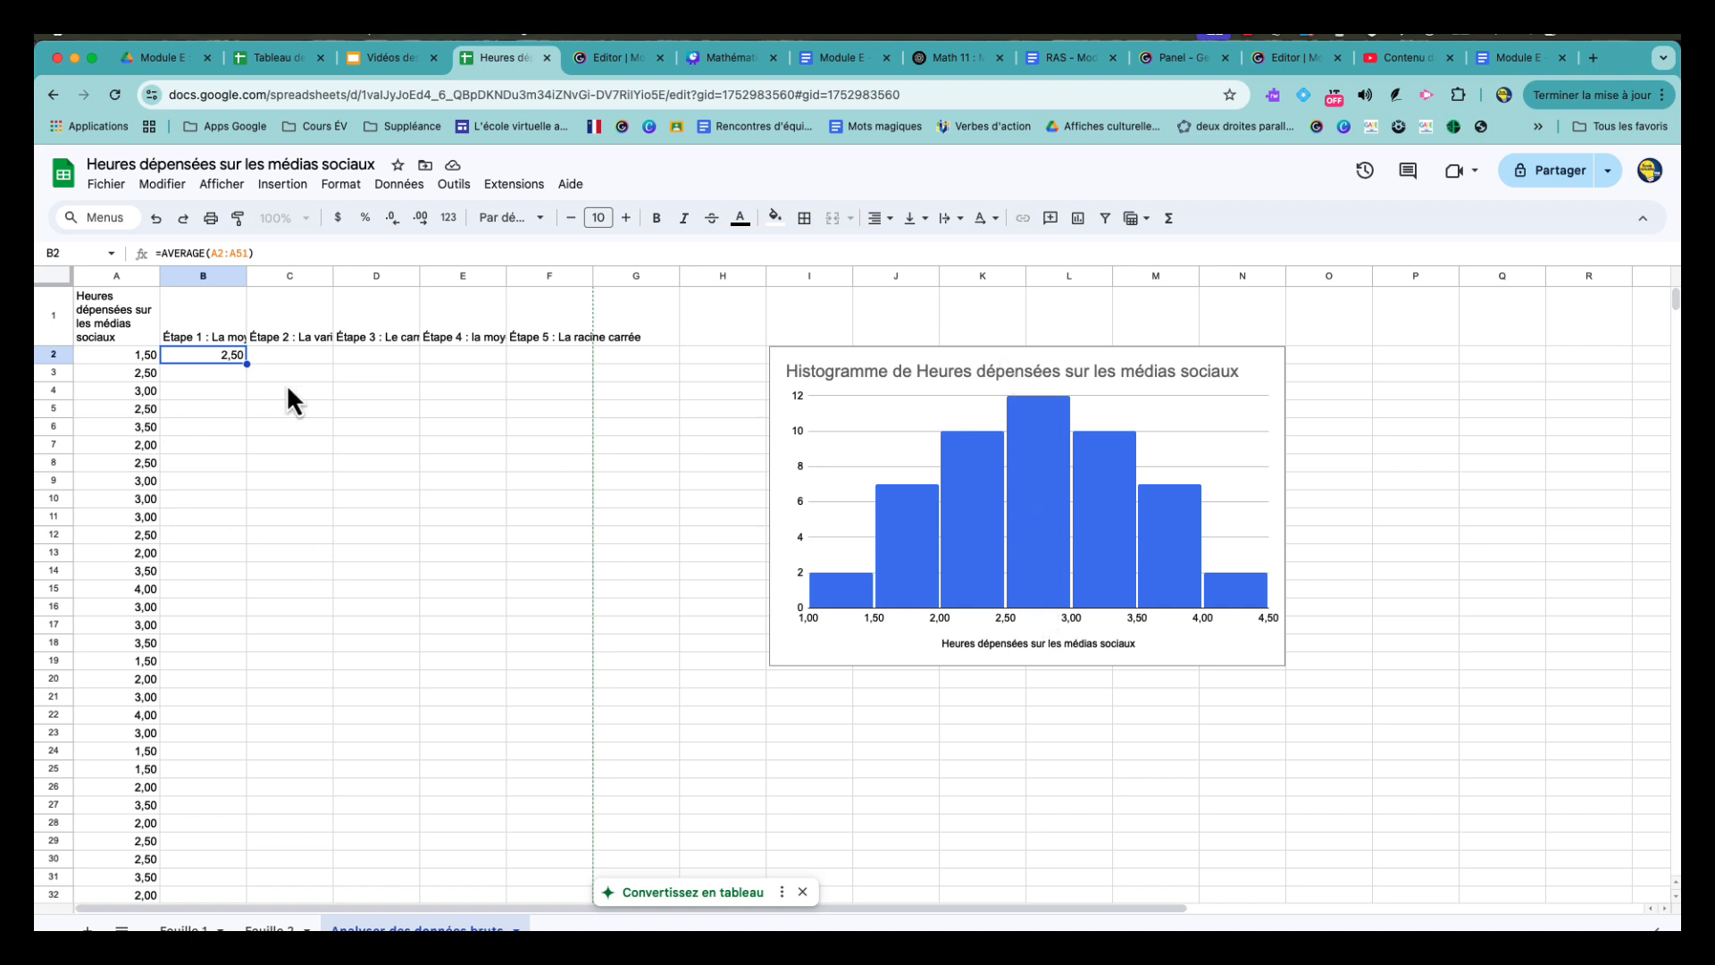
- Enter the formula =A2-2,5 in cell C2 to compute the first value's variation from the mean
{"action": "left_click", "coordinate": [302, 338]}
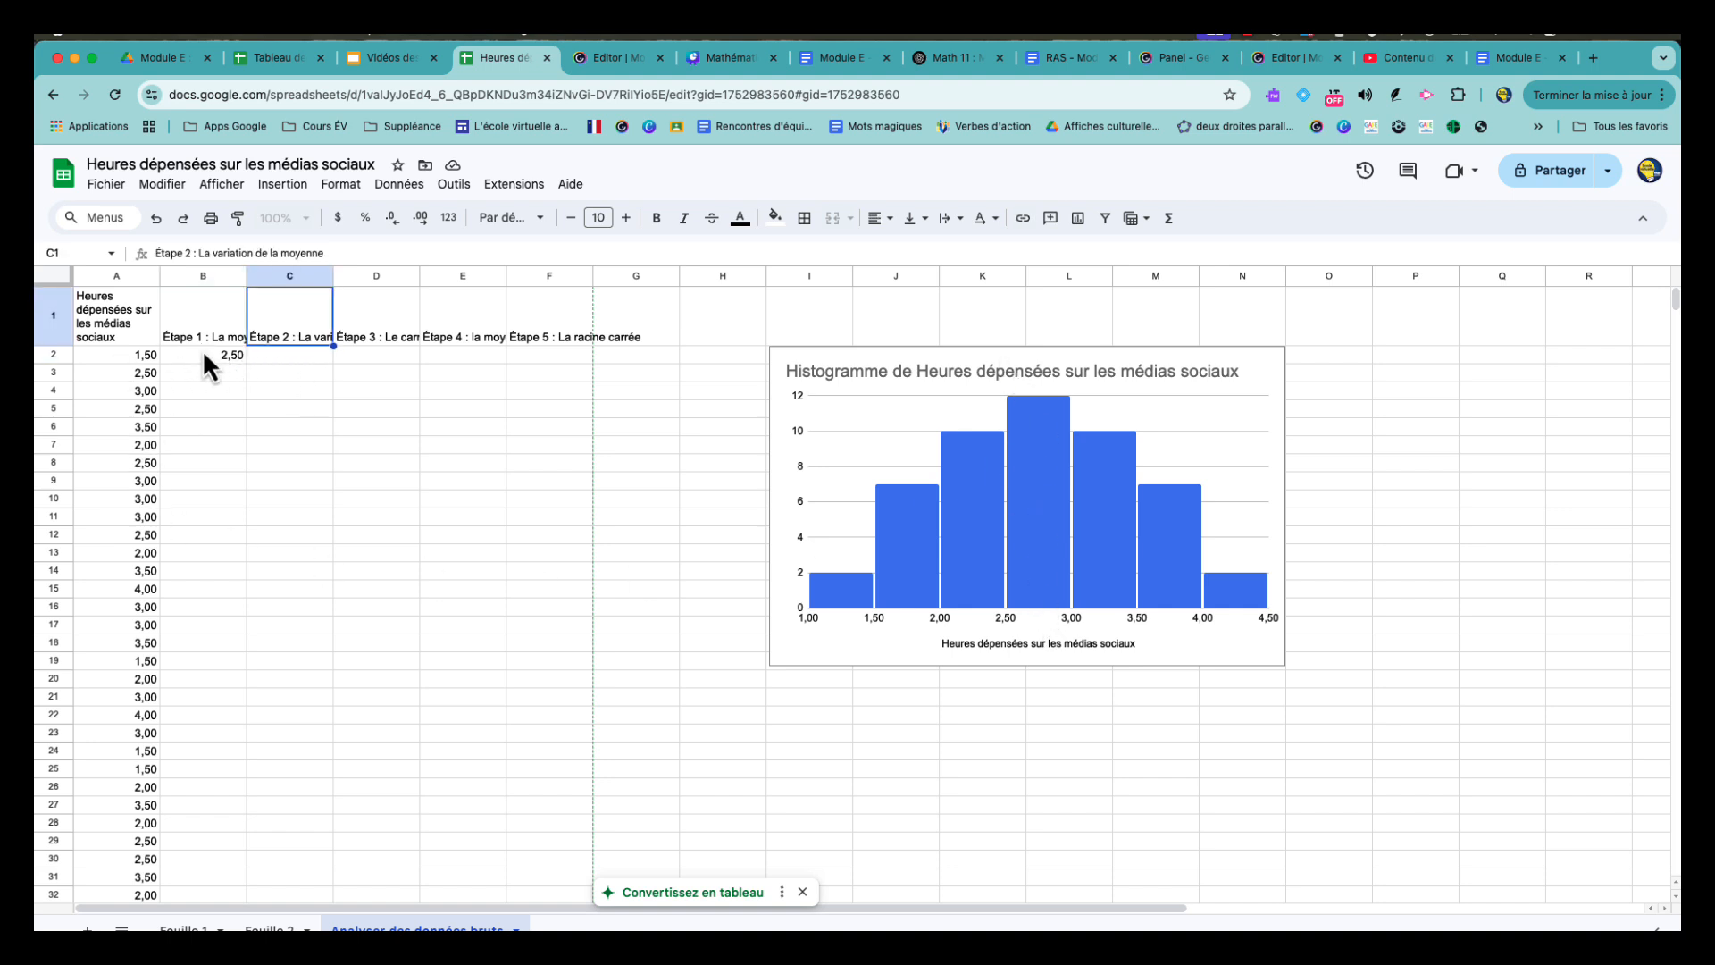
{"action": "left_click", "coordinate": [312, 357]}
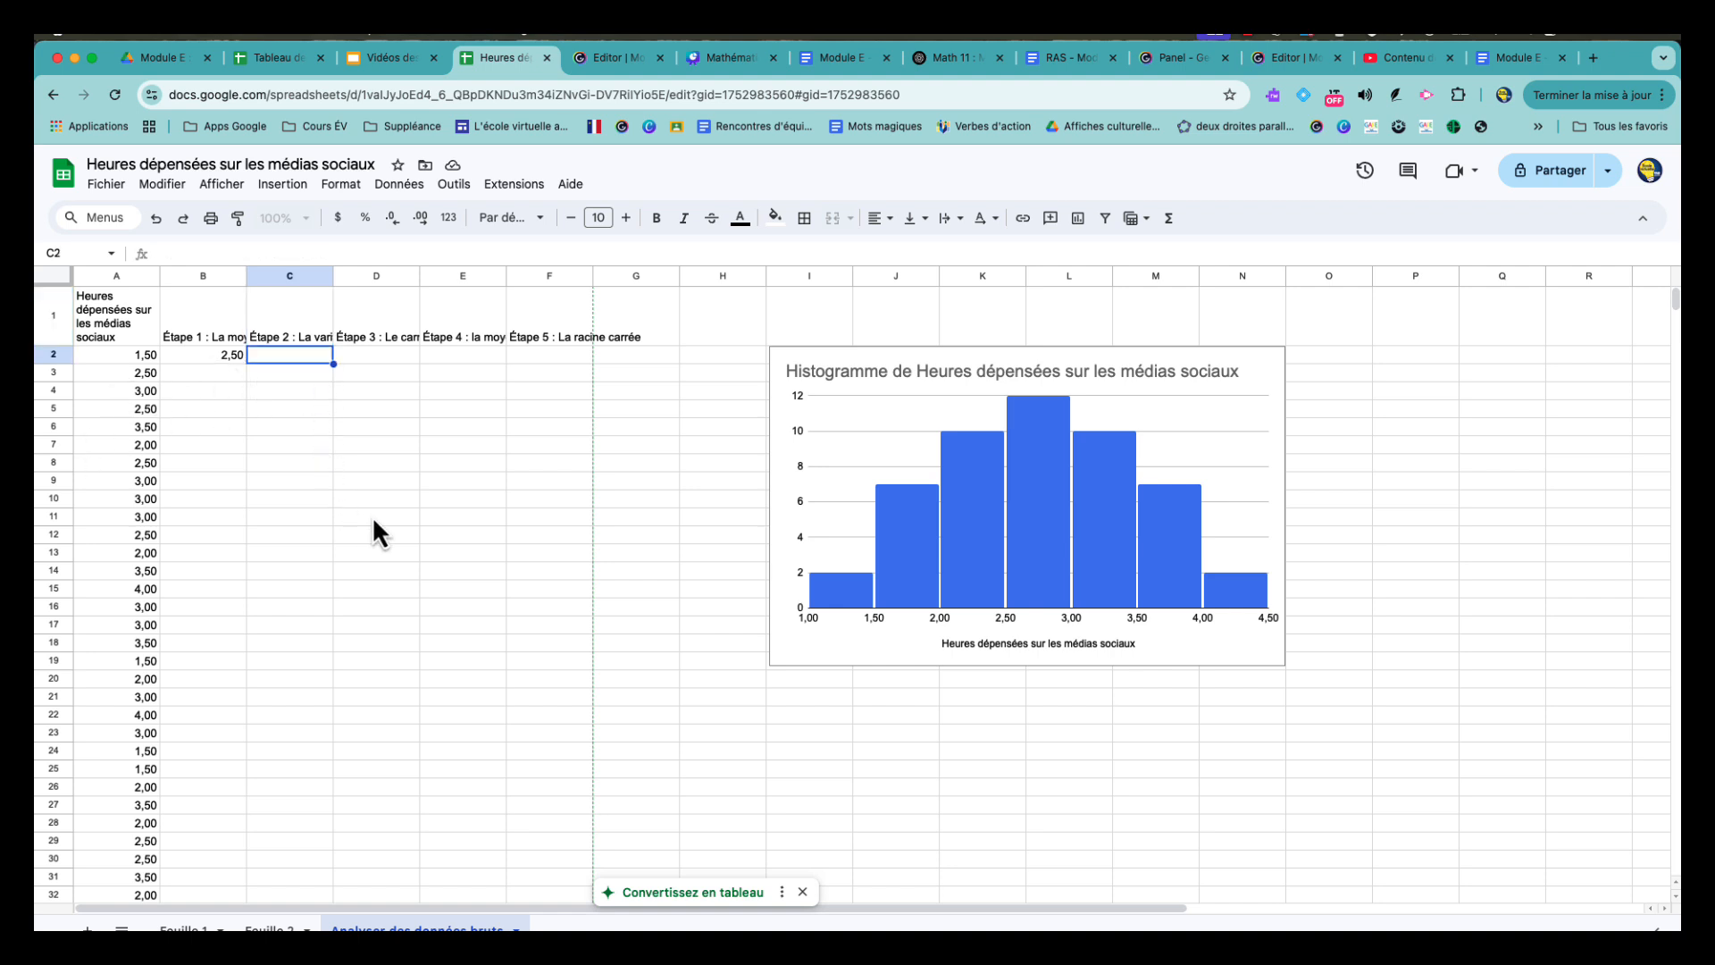
{"action": "type", "text": "="}
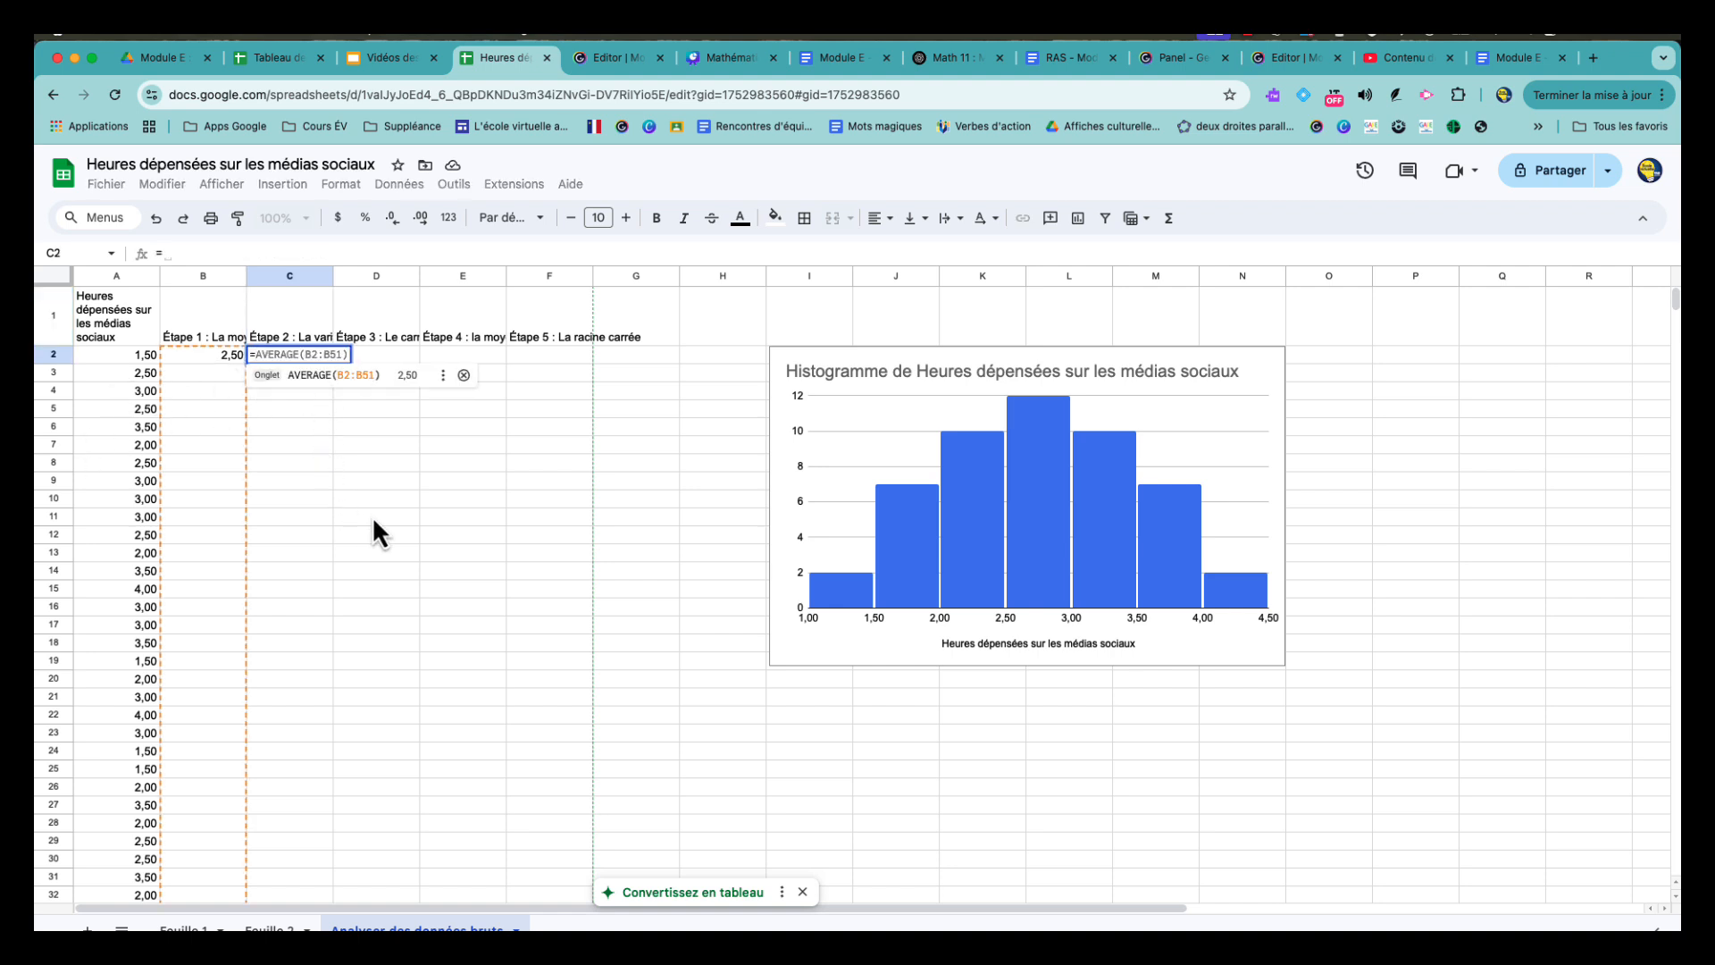
{"action": "left_click", "coordinate": [131, 353]}
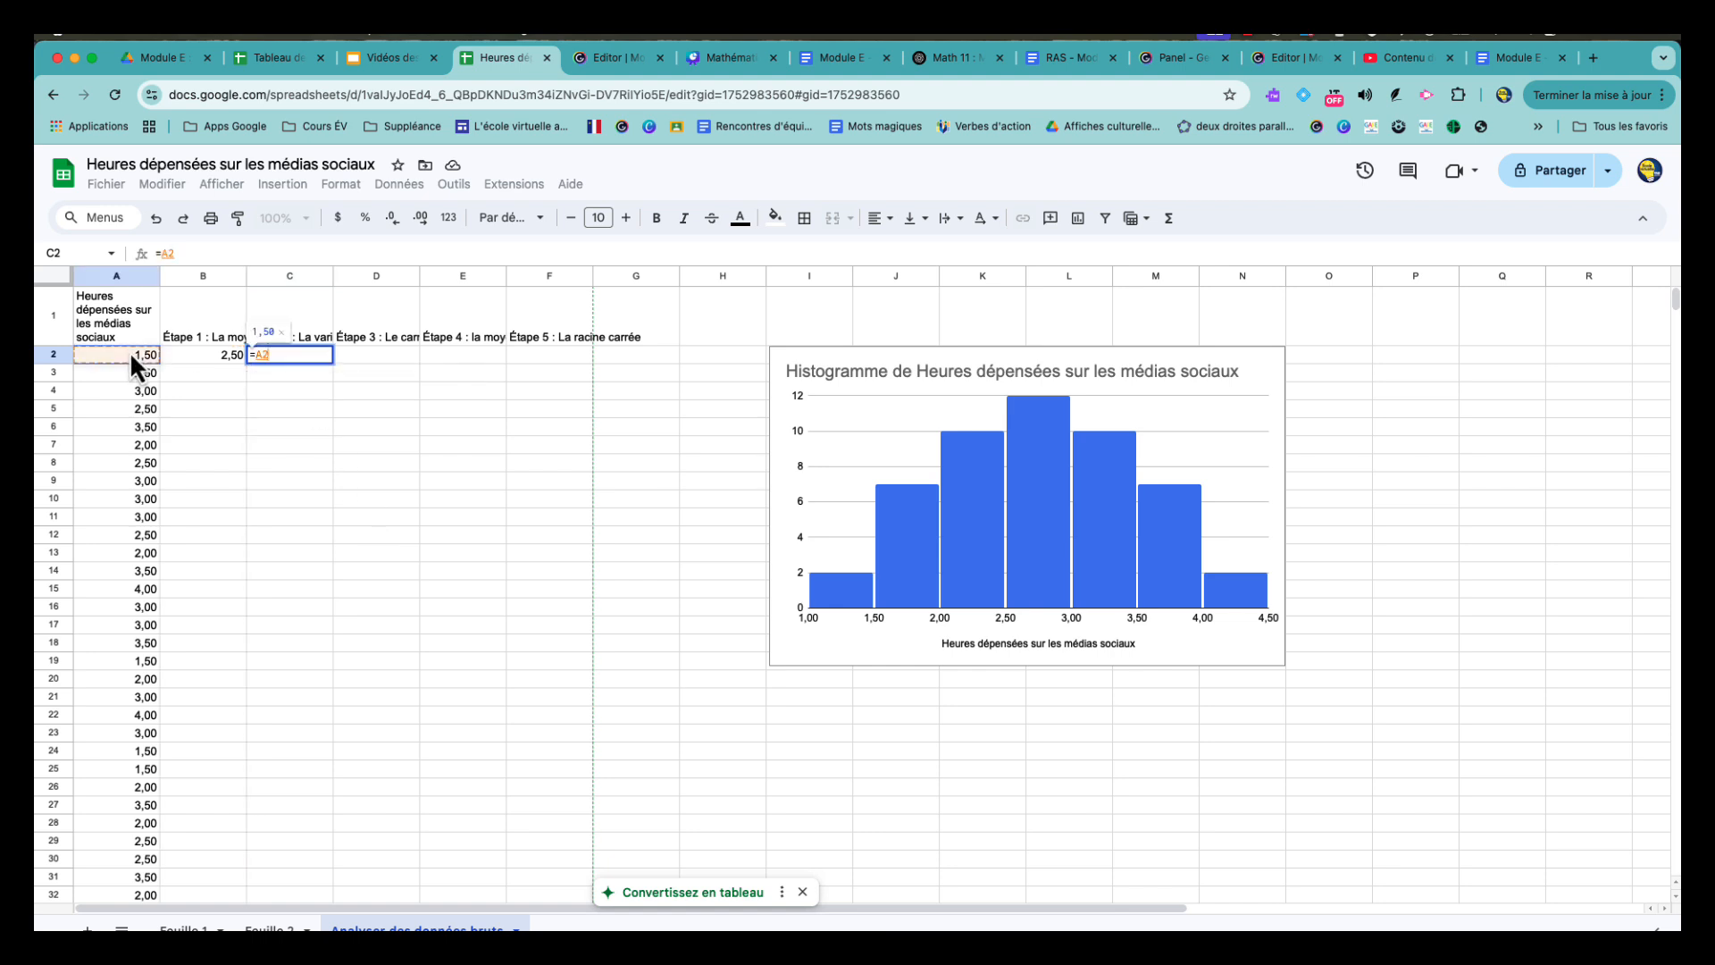
{"action": "type", "text": "-"}
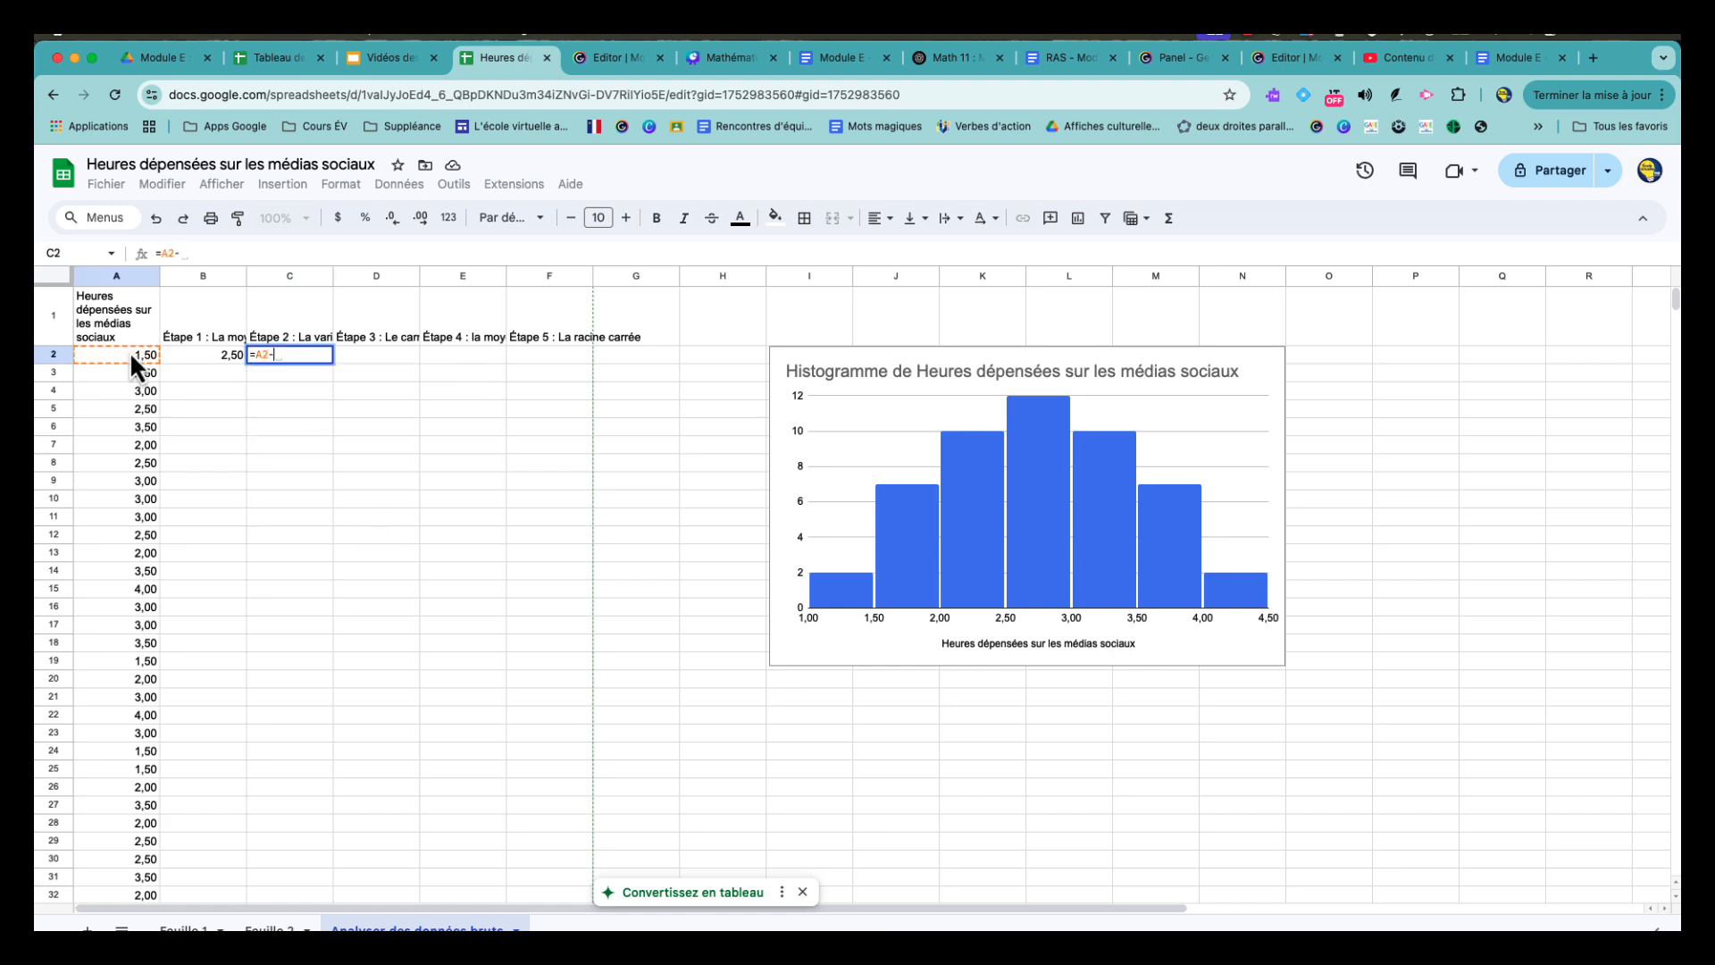
{"action": "type", "text": "2,5"}
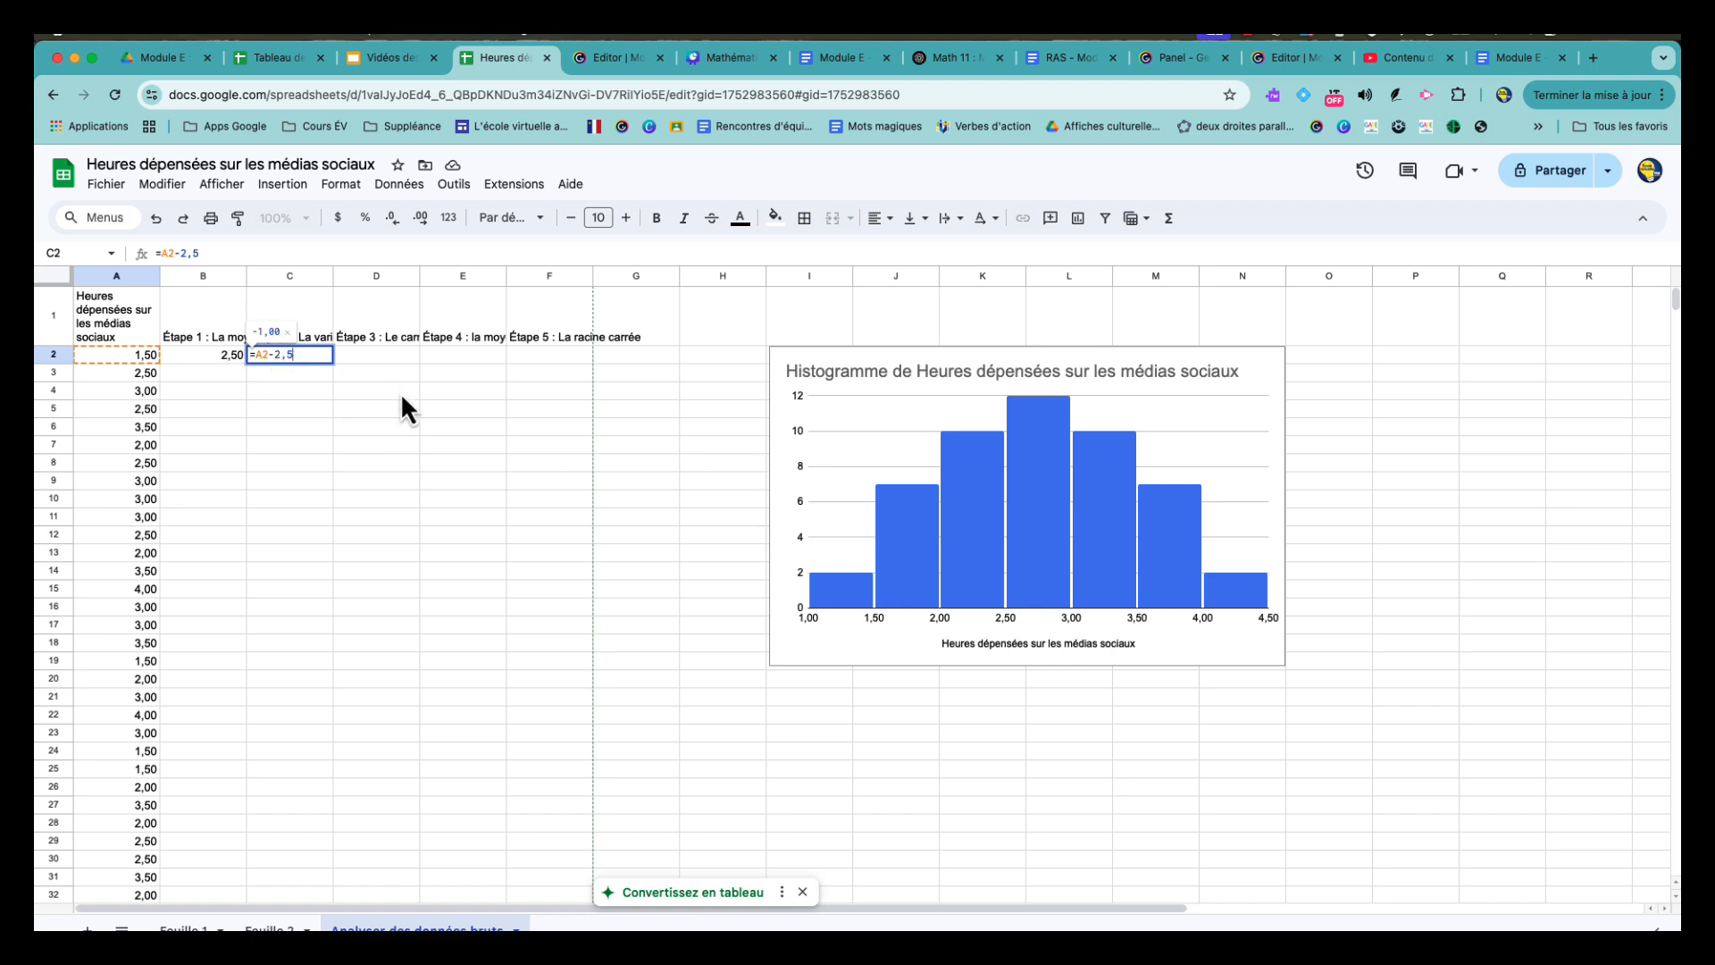
{"action": "key", "text": "Return"}
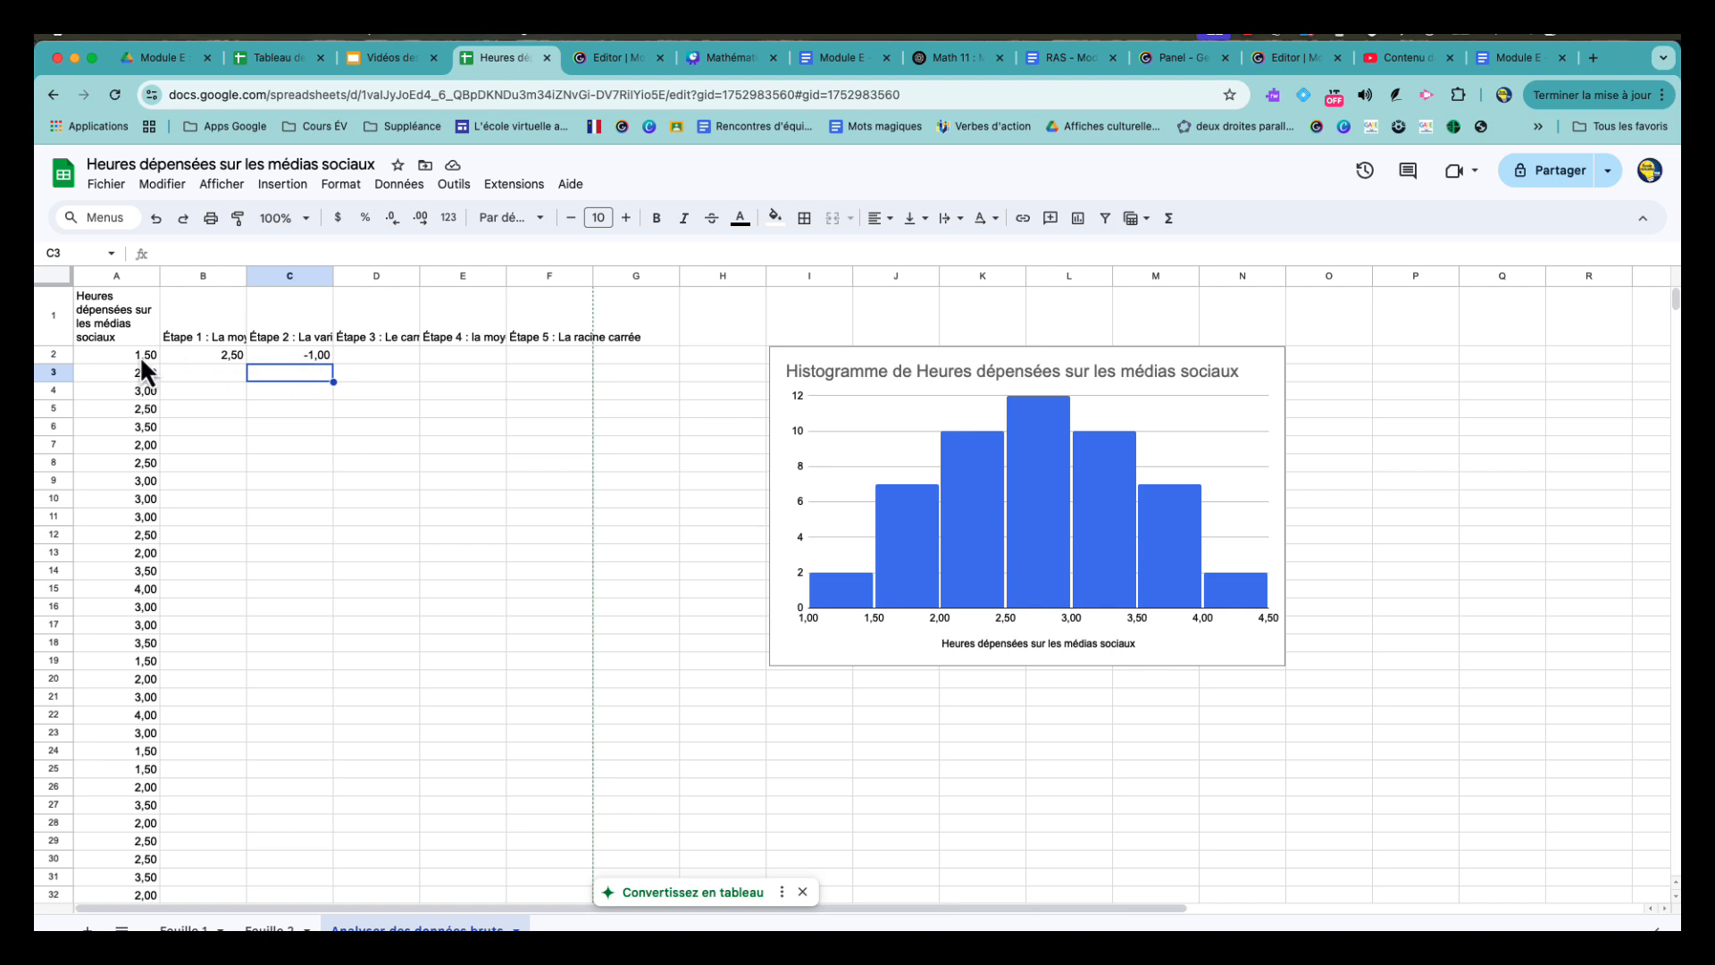
- Fill the variation formula from C2 down through C51
{"action": "left_click", "coordinate": [319, 357]}
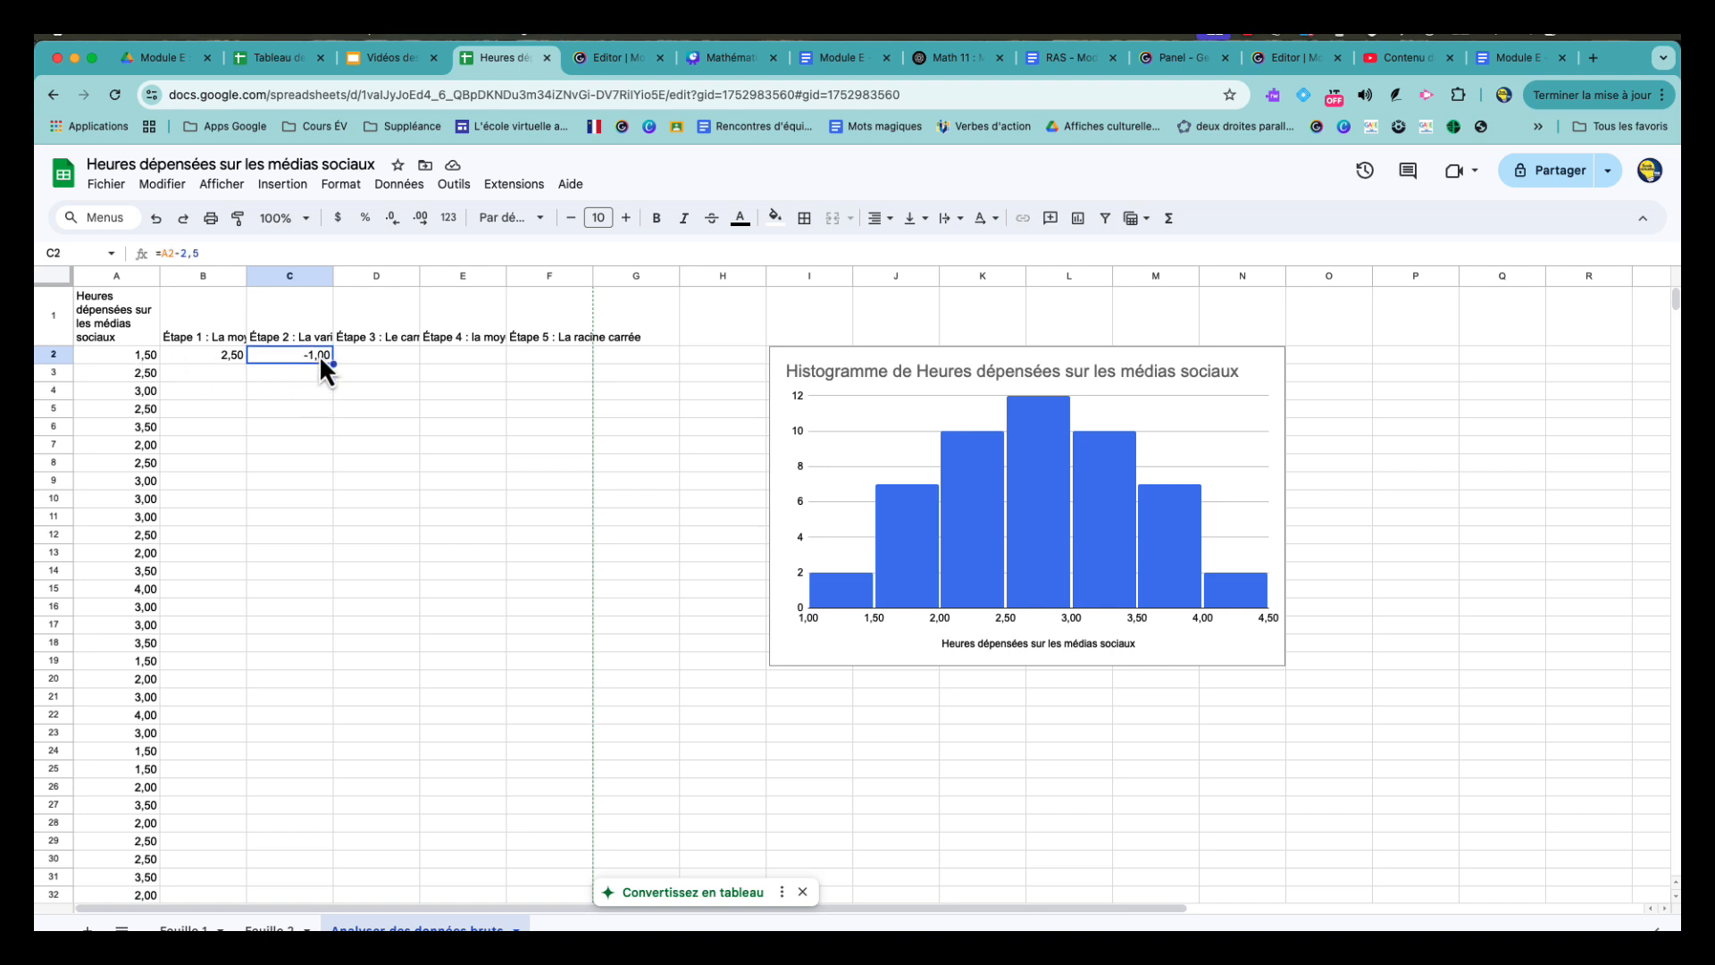
{"action": "left_click_drag", "start_coordinate": [333, 362], "coordinate": [330, 709]}
{"action": "scroll", "coordinate": [336, 547], "scroll_direction": "down", "scroll_amount": 3}
{"action": "scroll", "coordinate": [339, 572], "scroll_direction": "down", "scroll_amount": 7}
{"action": "scroll", "coordinate": [329, 709], "scroll_direction": "up", "scroll_amount": 10}
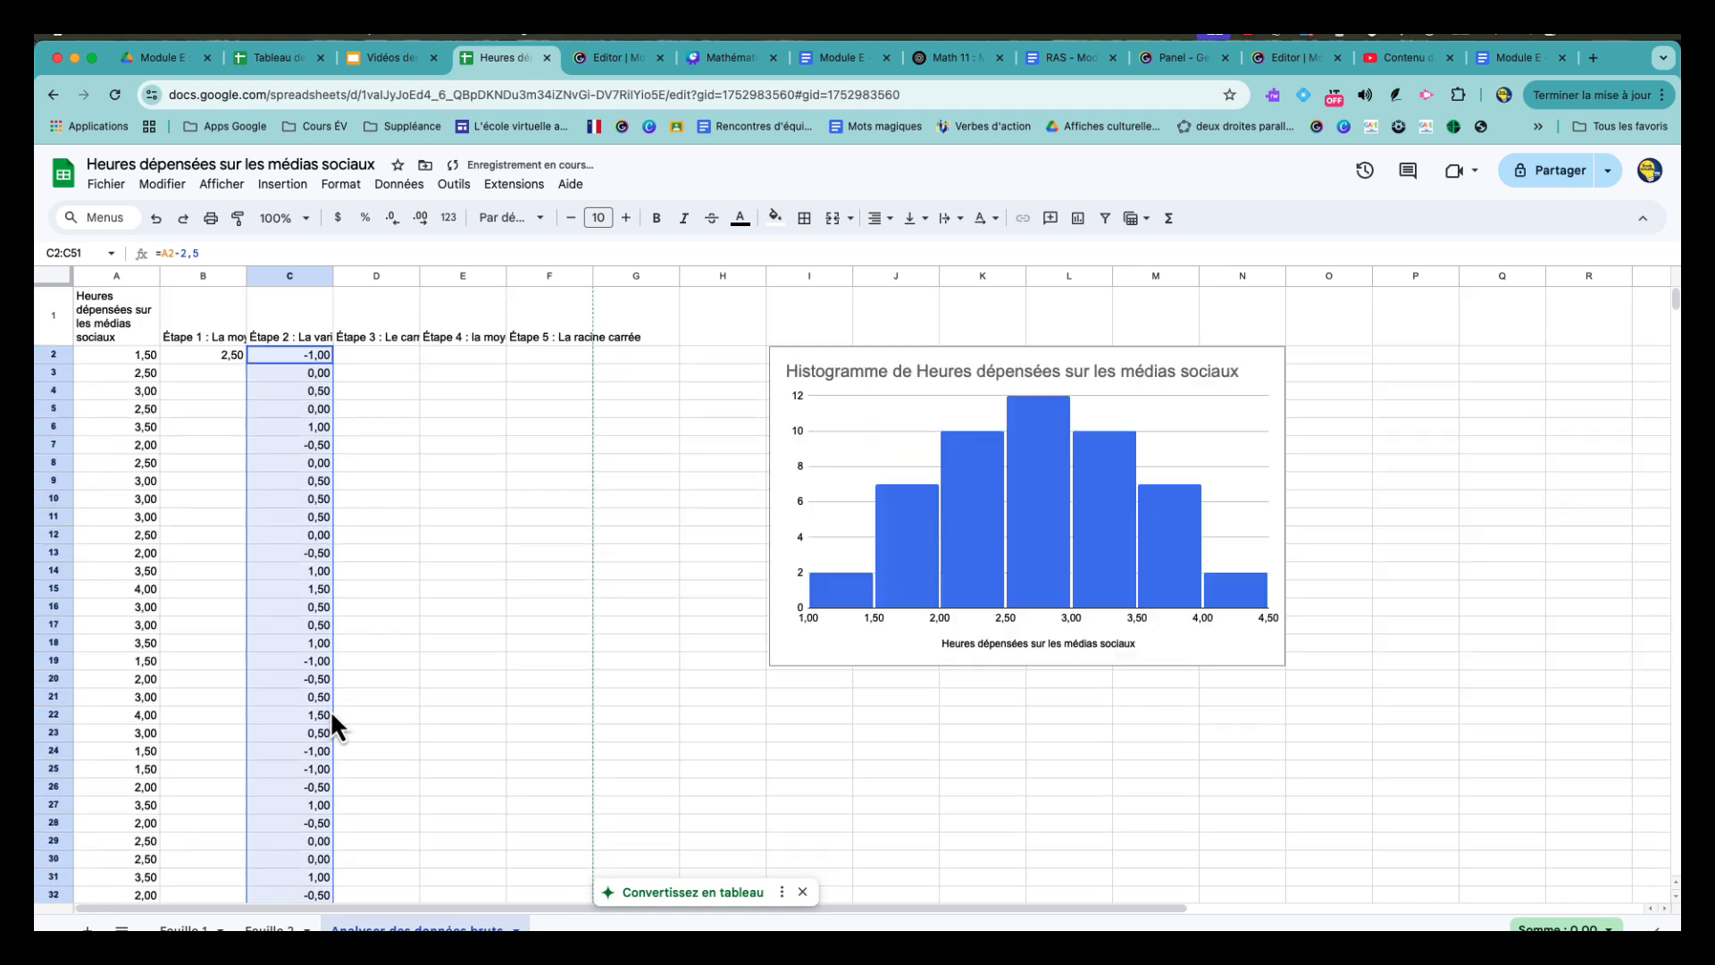
- Check the filled variation formulas in cells C3, C4 and C5 against the original in C2
{"action": "left_click", "coordinate": [294, 377]}
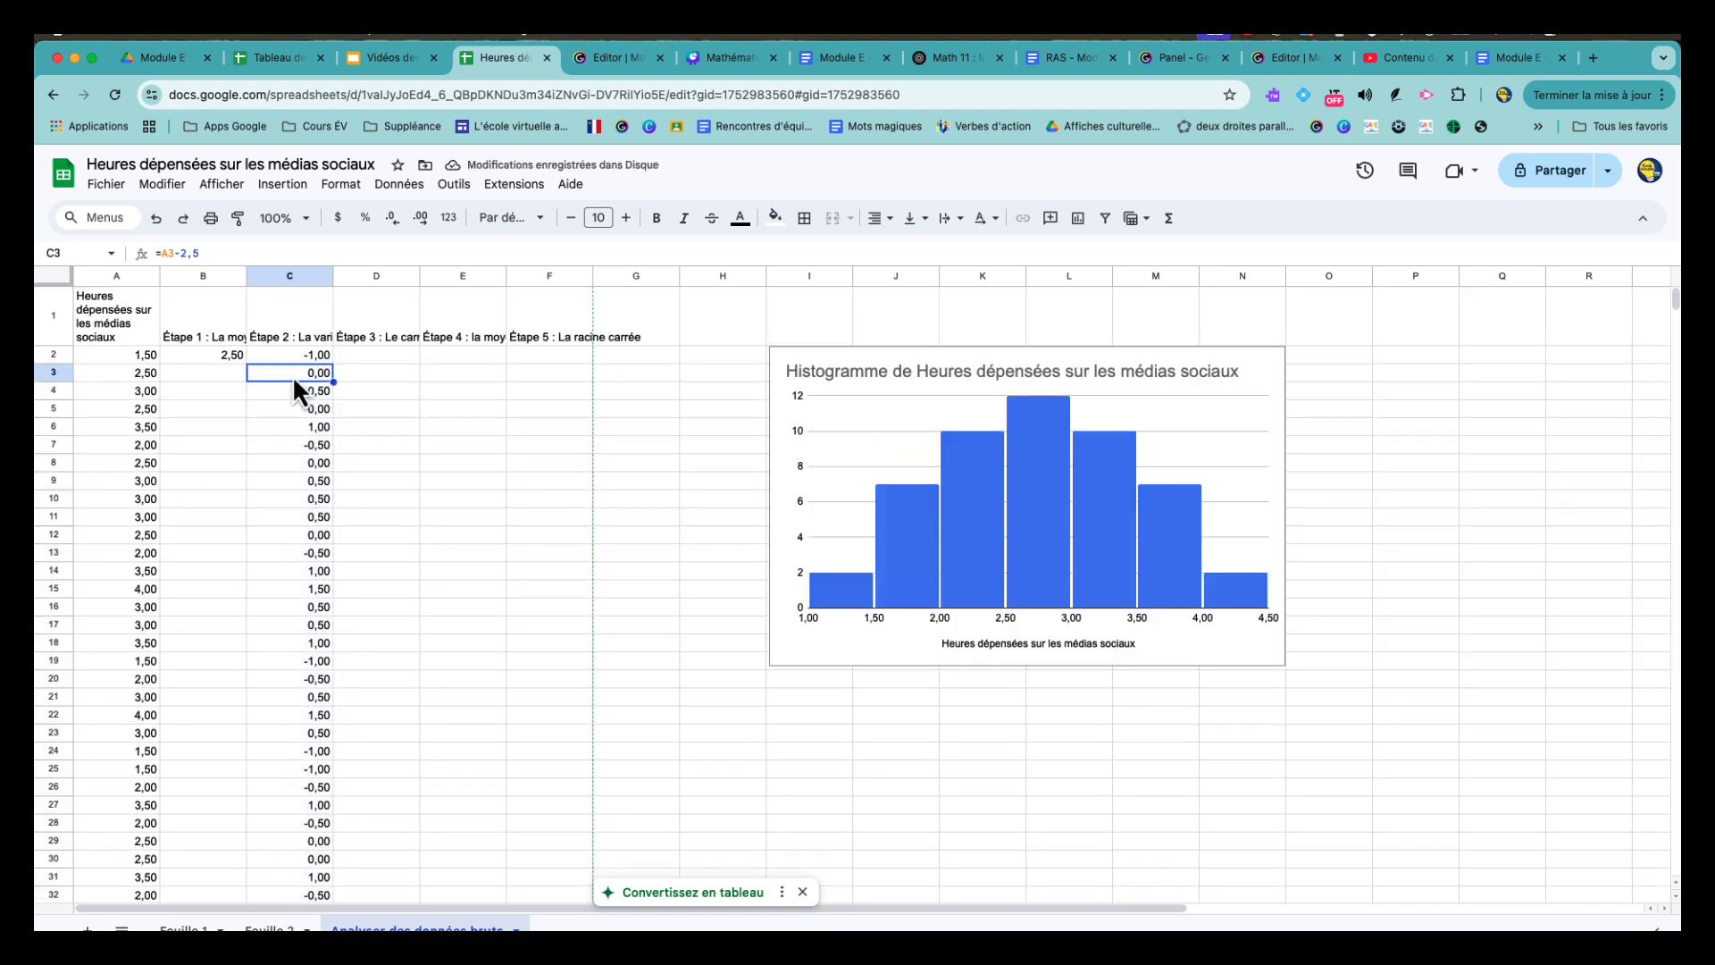
{"action": "left_click", "coordinate": [307, 391]}
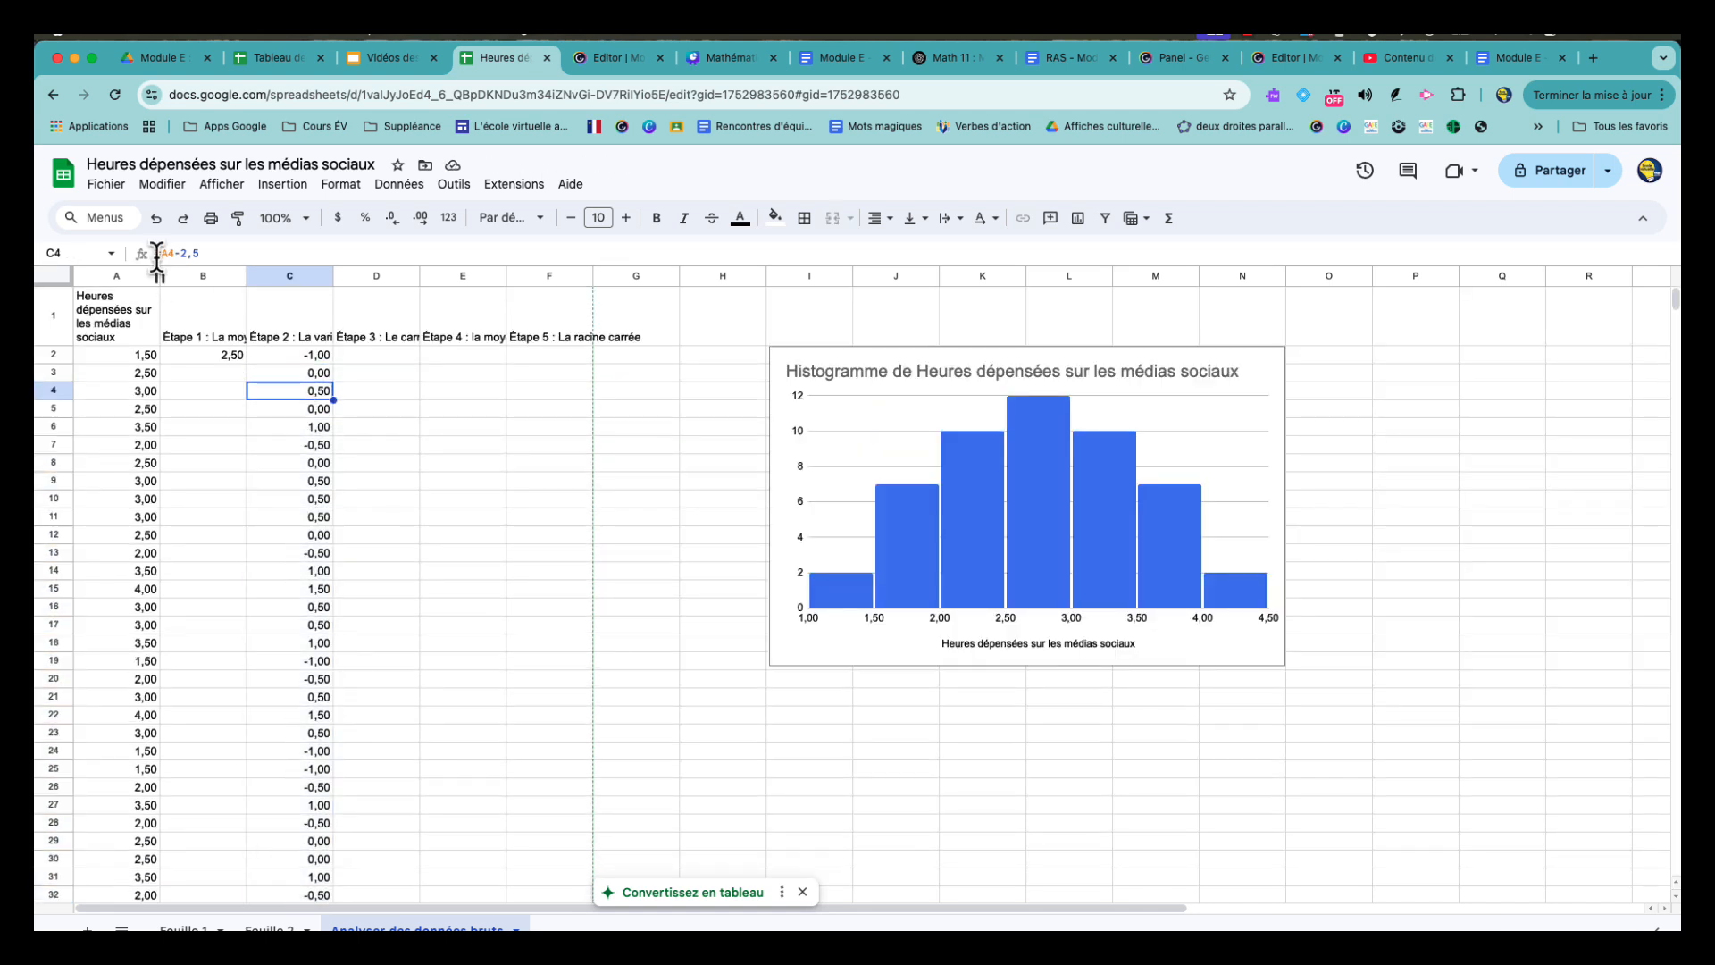
{"action": "left_click", "coordinate": [299, 404]}
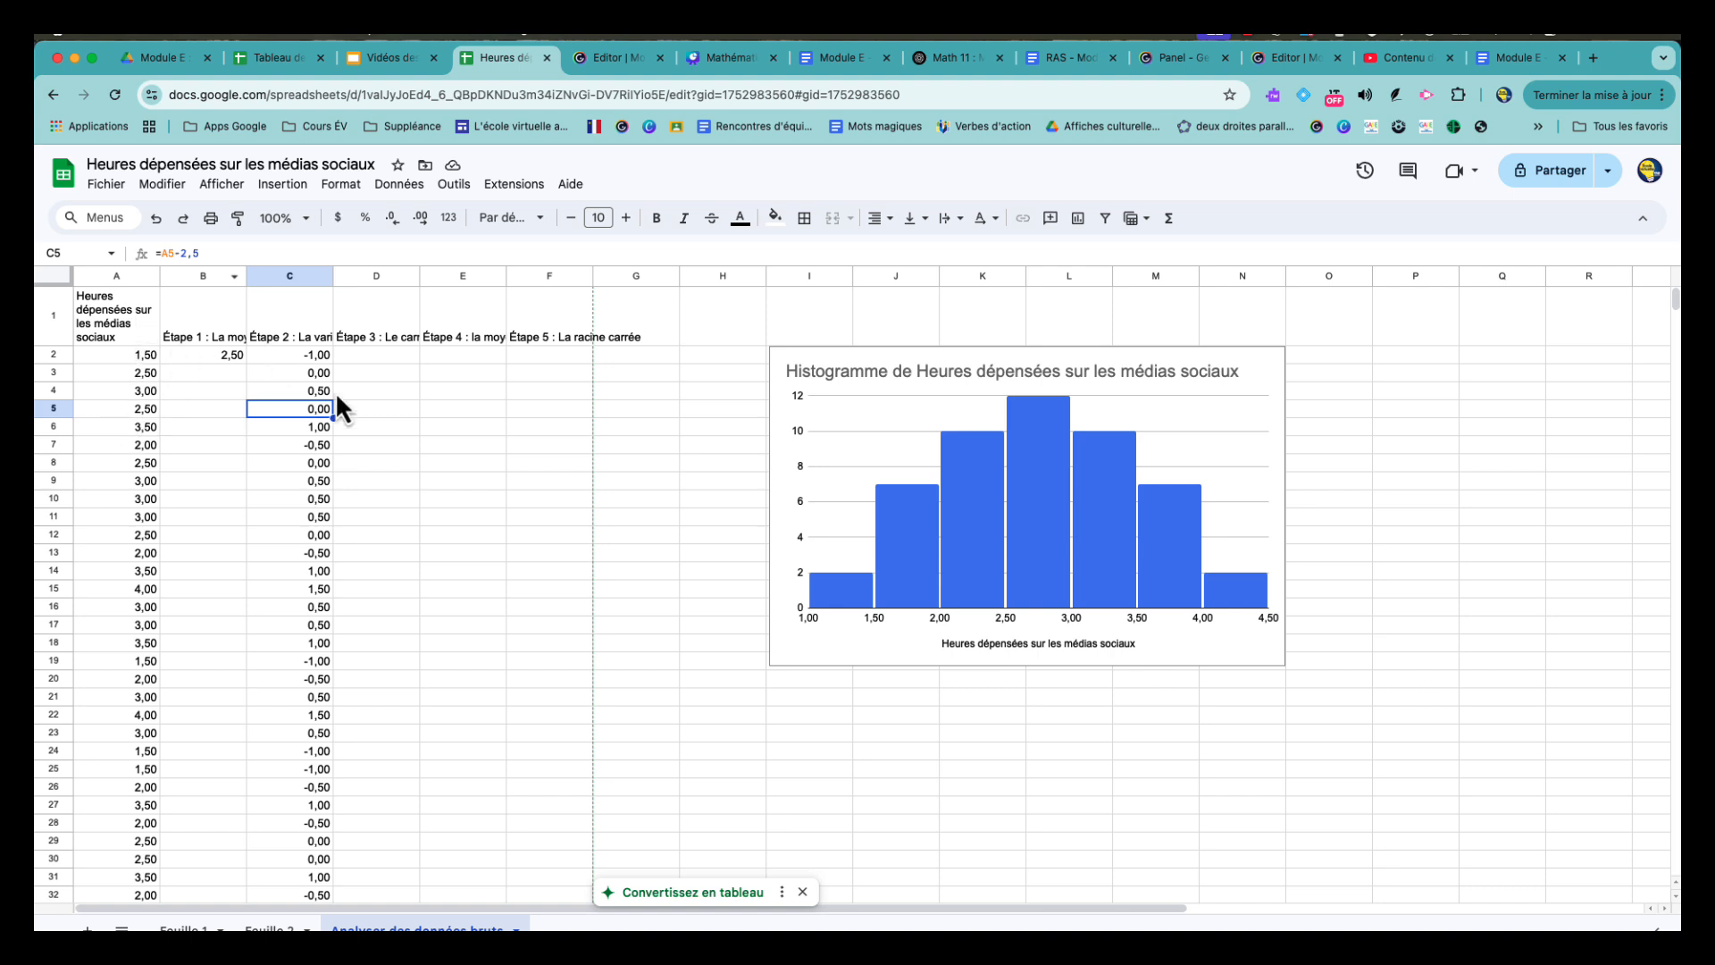
{"action": "left_click", "coordinate": [292, 361]}
- Enter the formula =C2^2 in cell D2 to square the first variation
{"action": "left_click", "coordinate": [393, 351]}
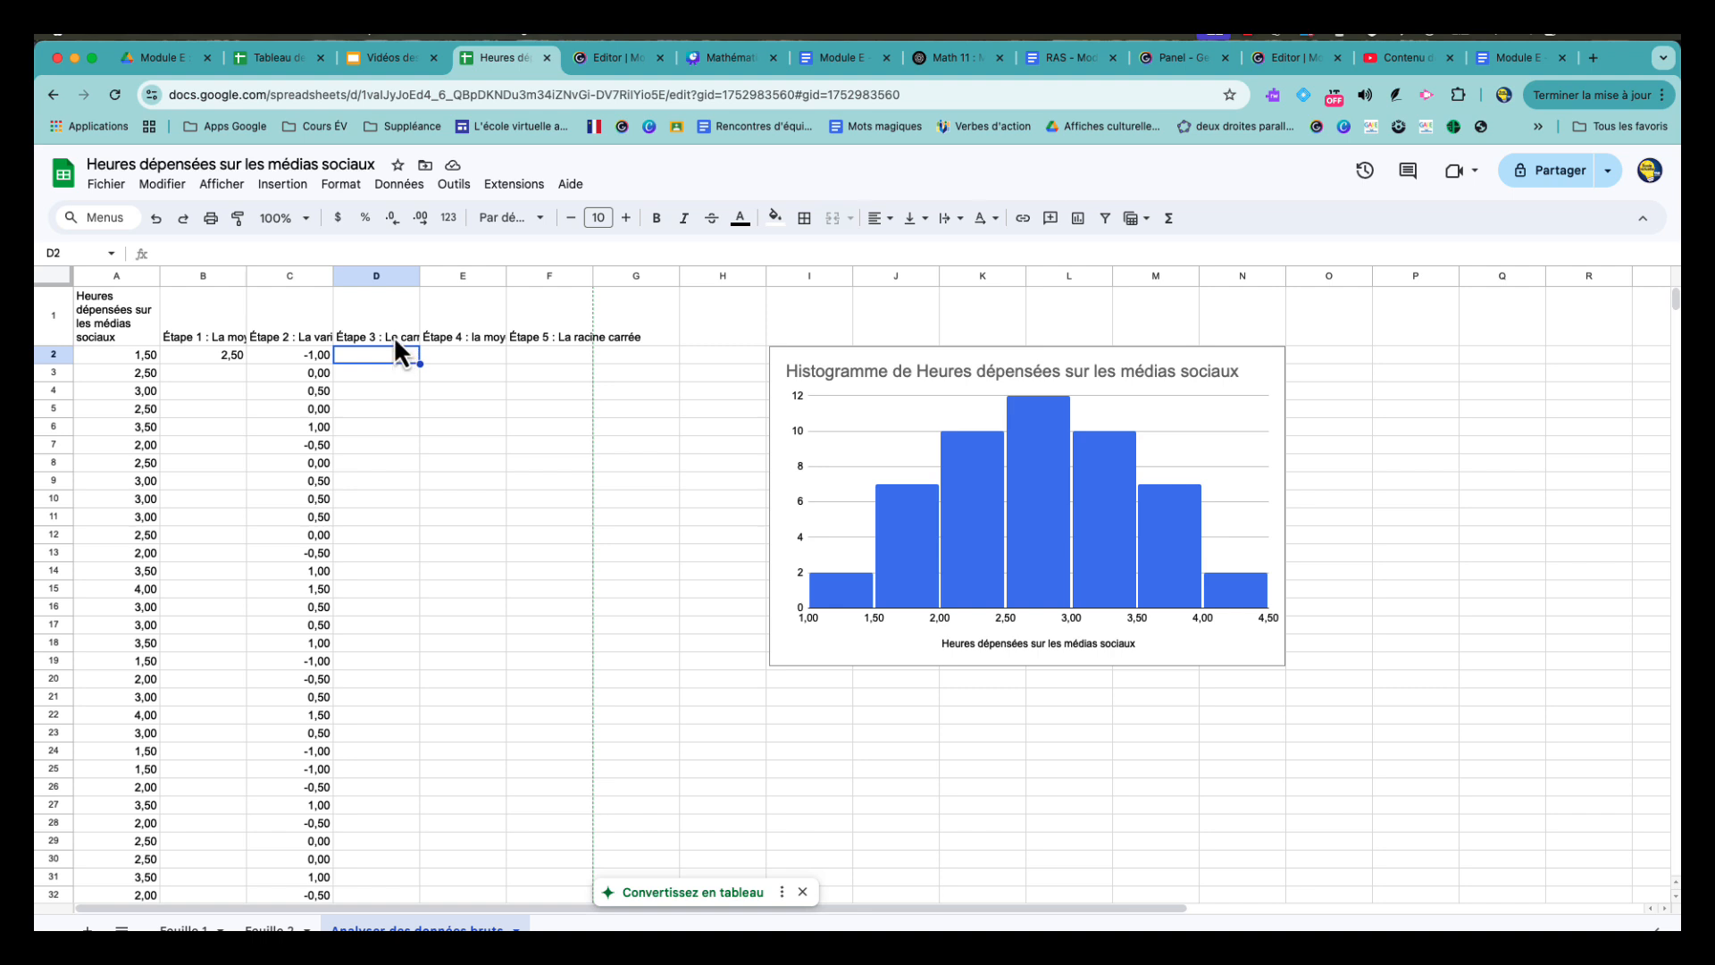
{"action": "left_click", "coordinate": [393, 336]}
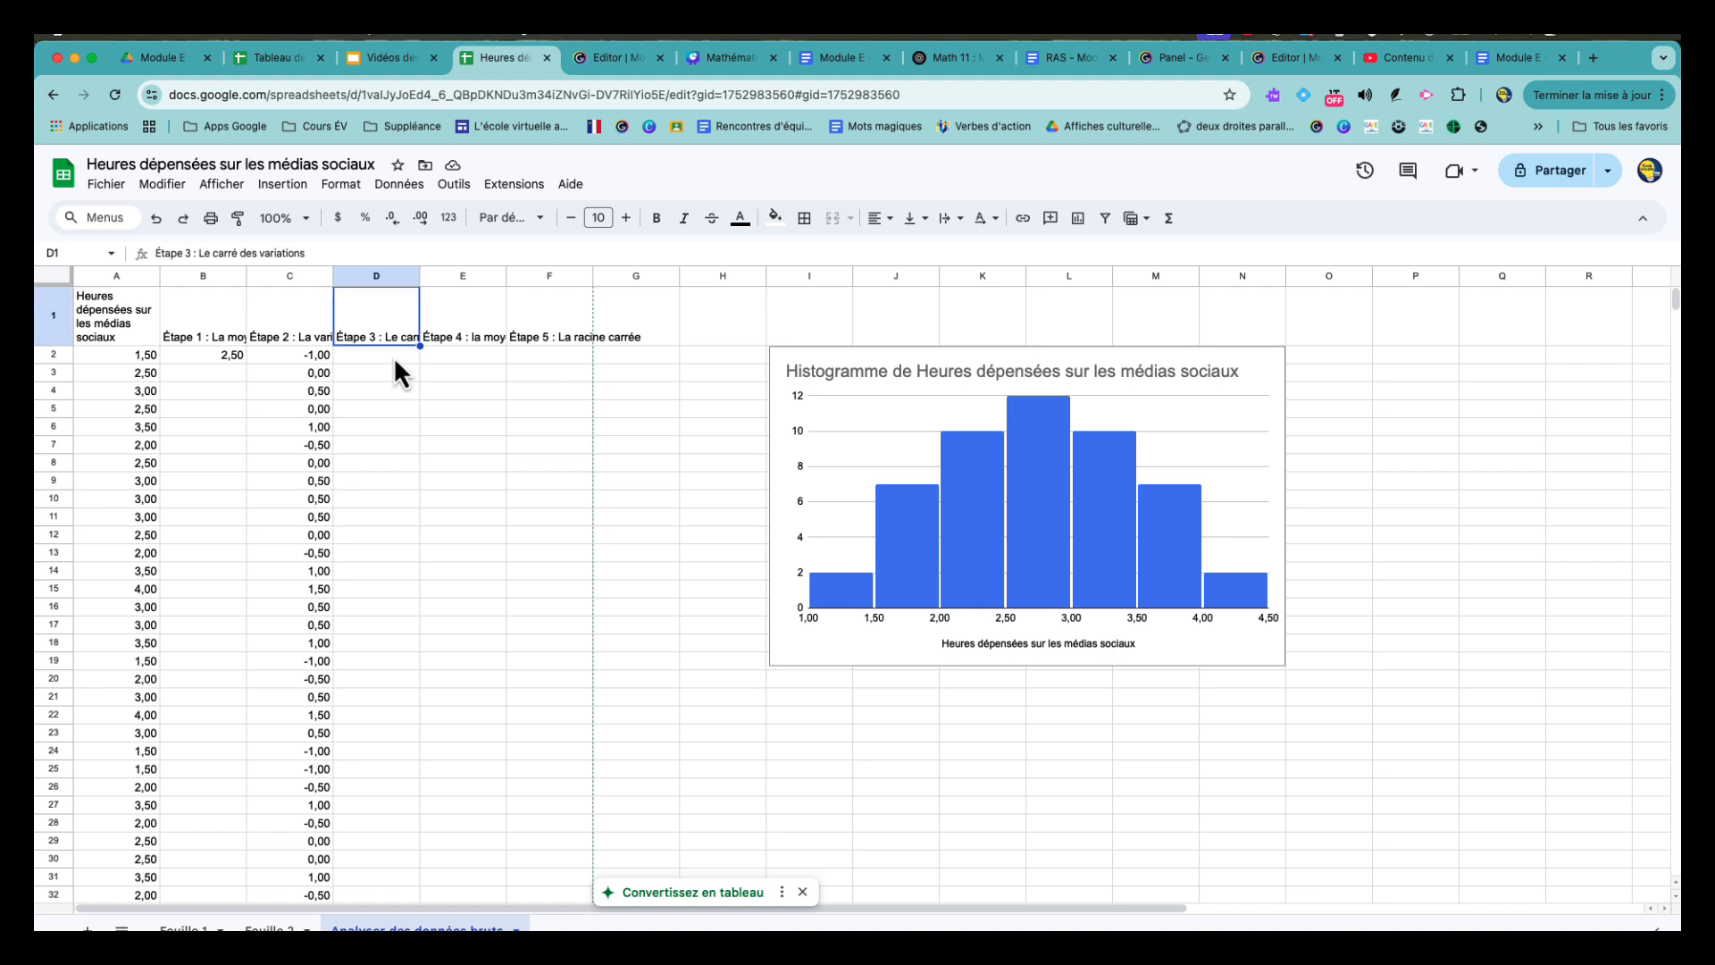
{"action": "left_click", "coordinate": [394, 360]}
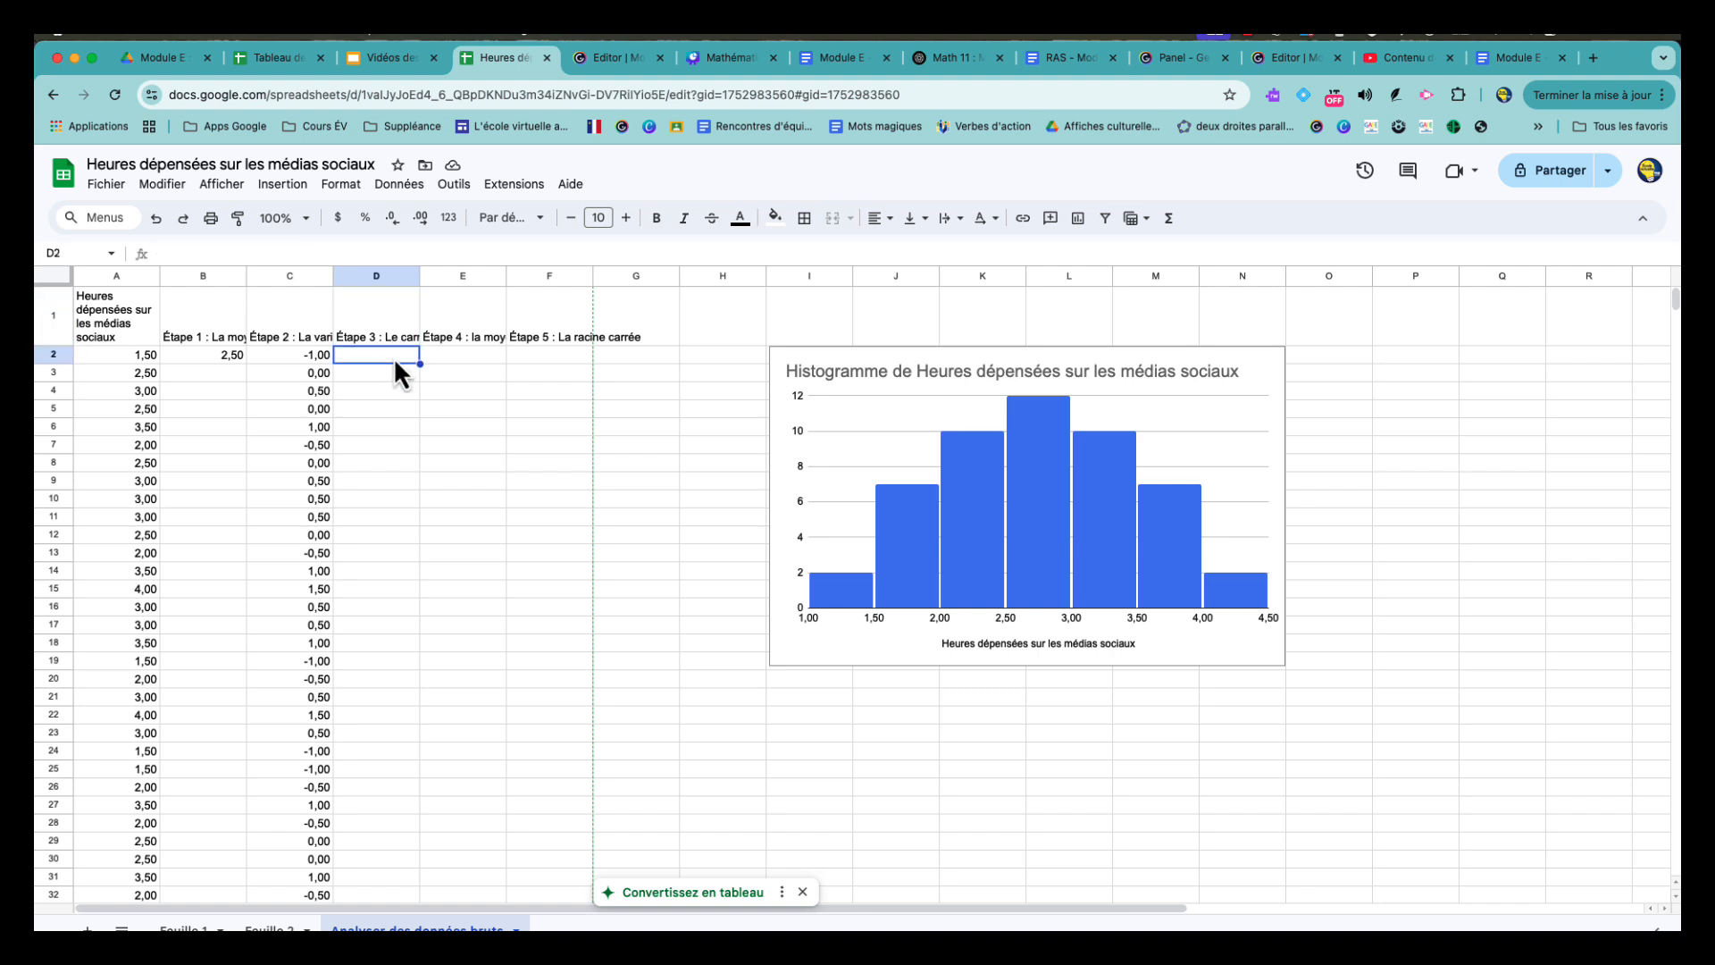
{"action": "type", "text": "="}
{"action": "left_click", "coordinate": [318, 353]}
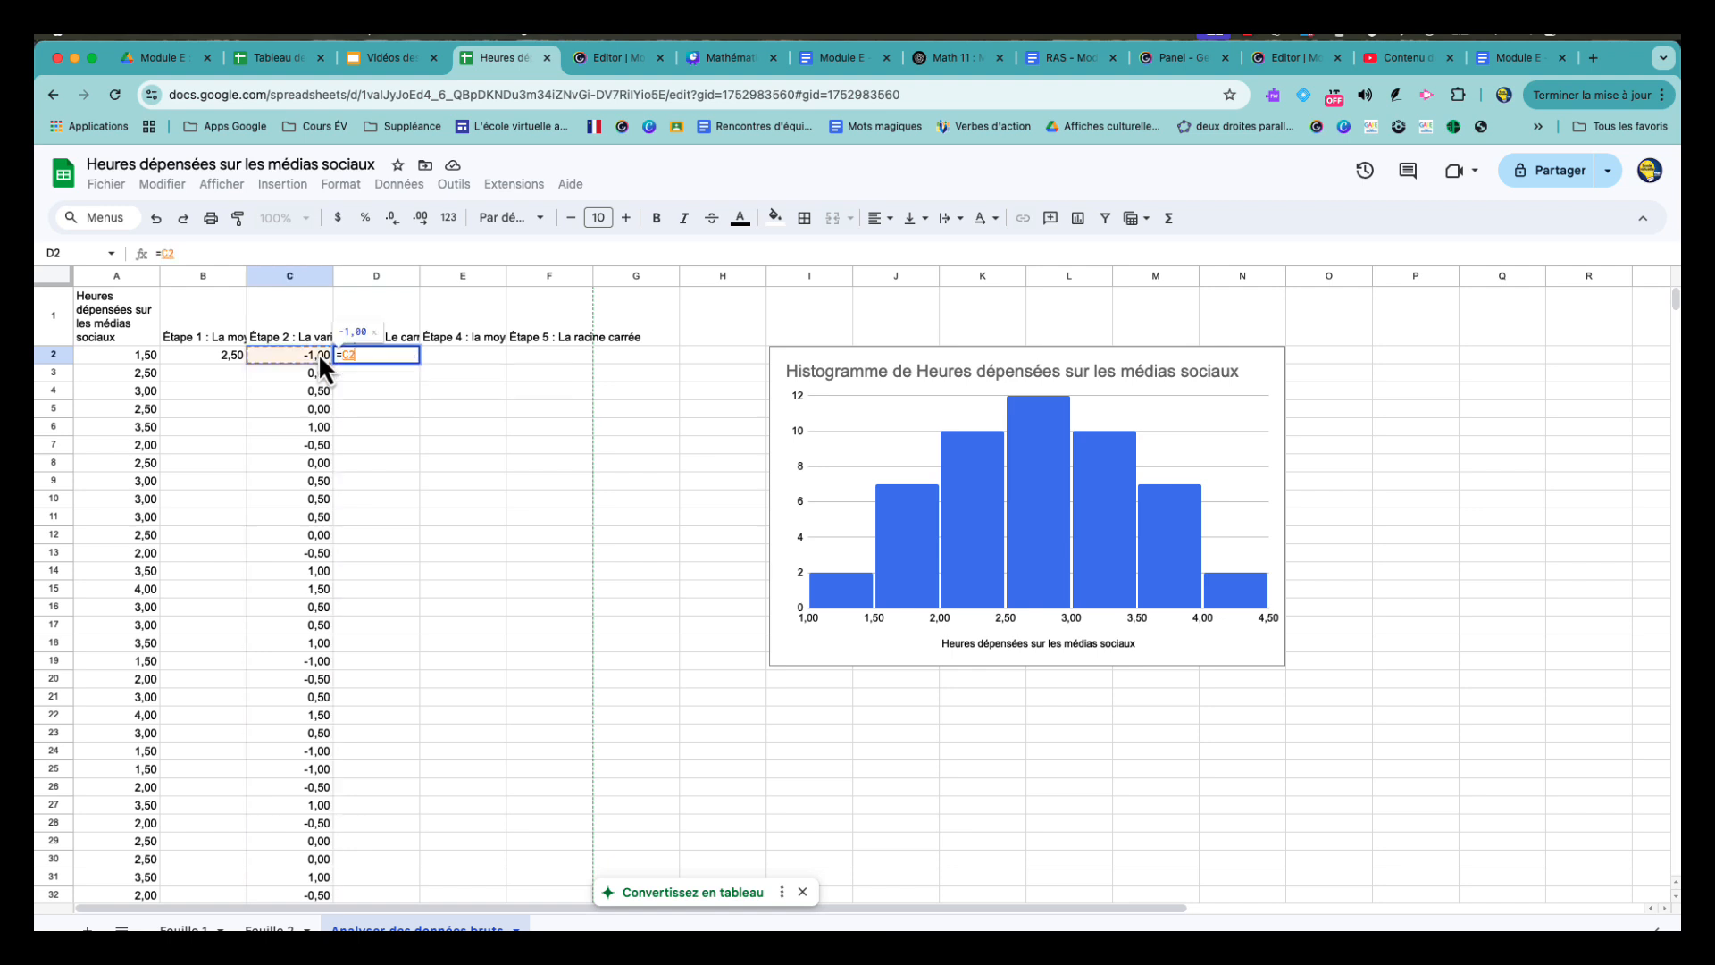
{"action": "type", "text": "^2"}
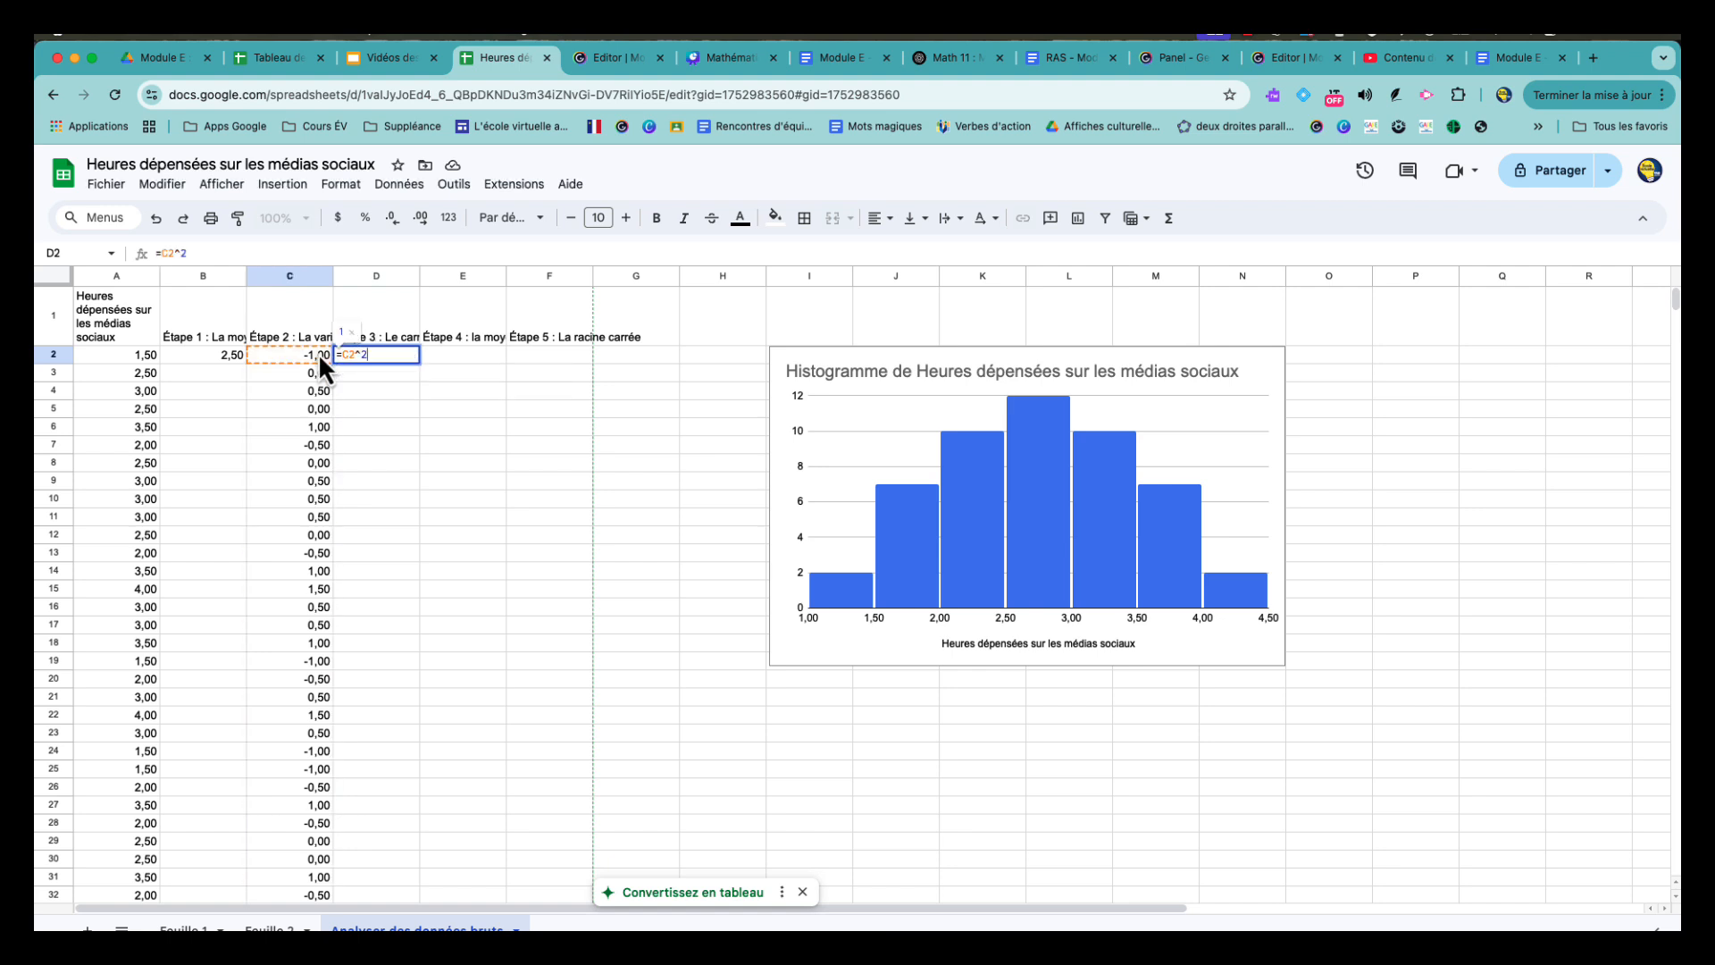
{"action": "key", "text": "Return"}
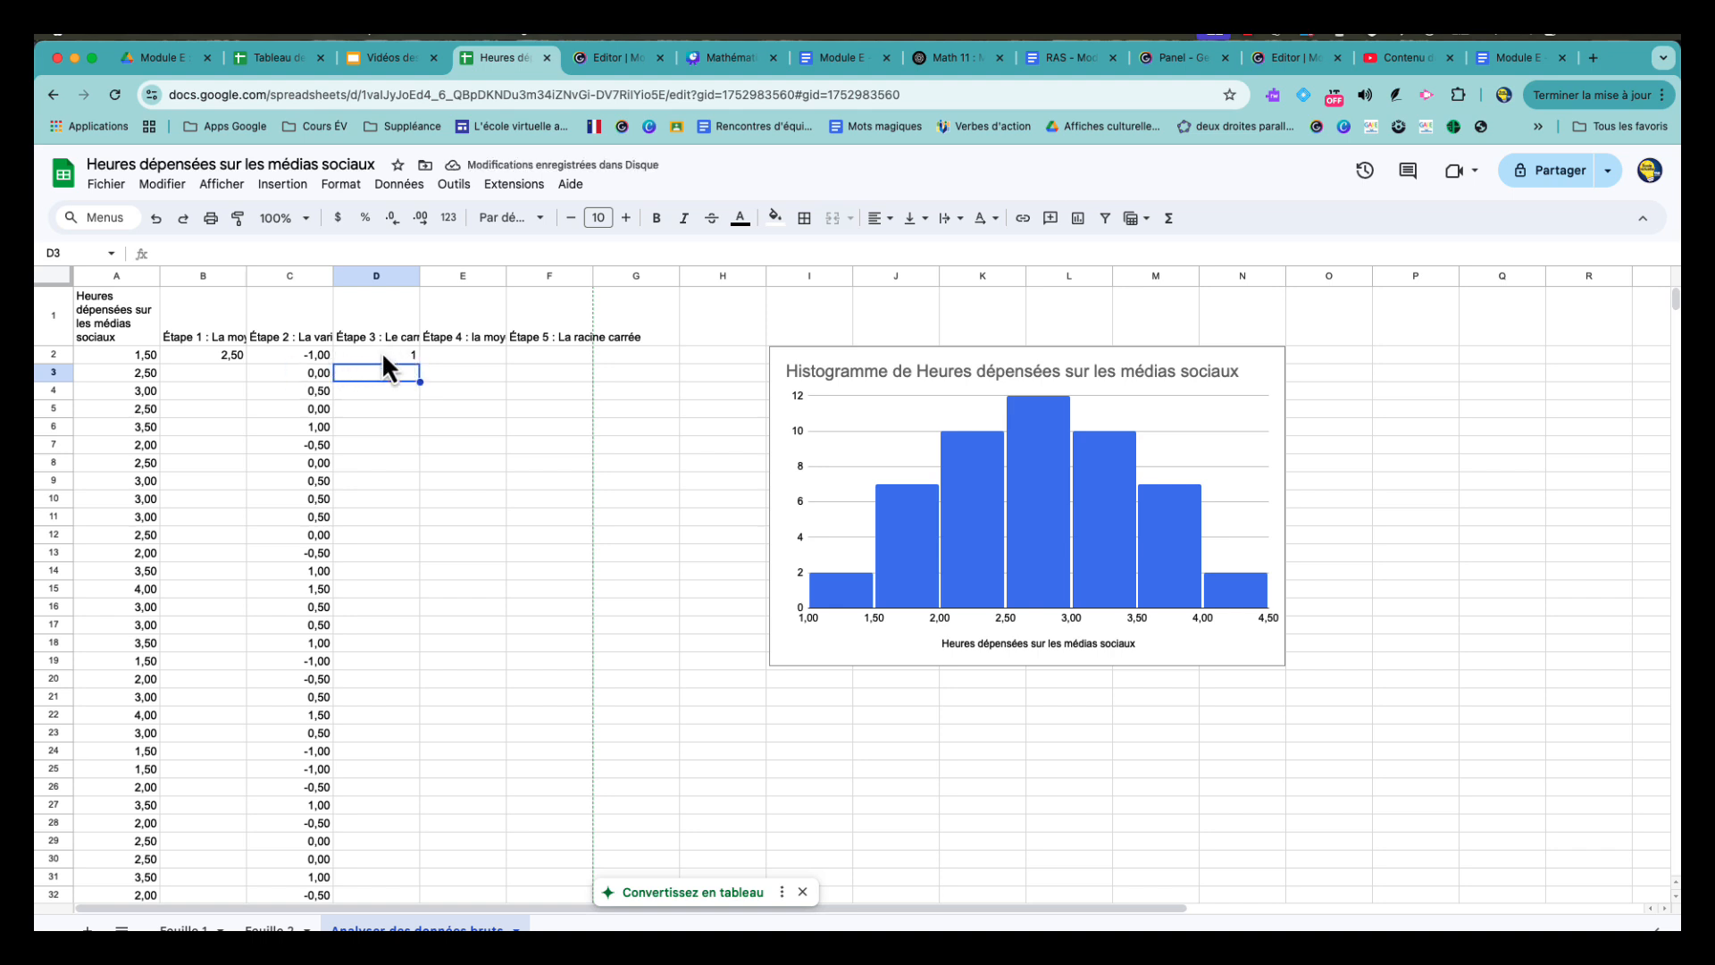
- Fill the squaring formula from D2 down through D51
{"action": "left_click", "coordinate": [383, 355]}
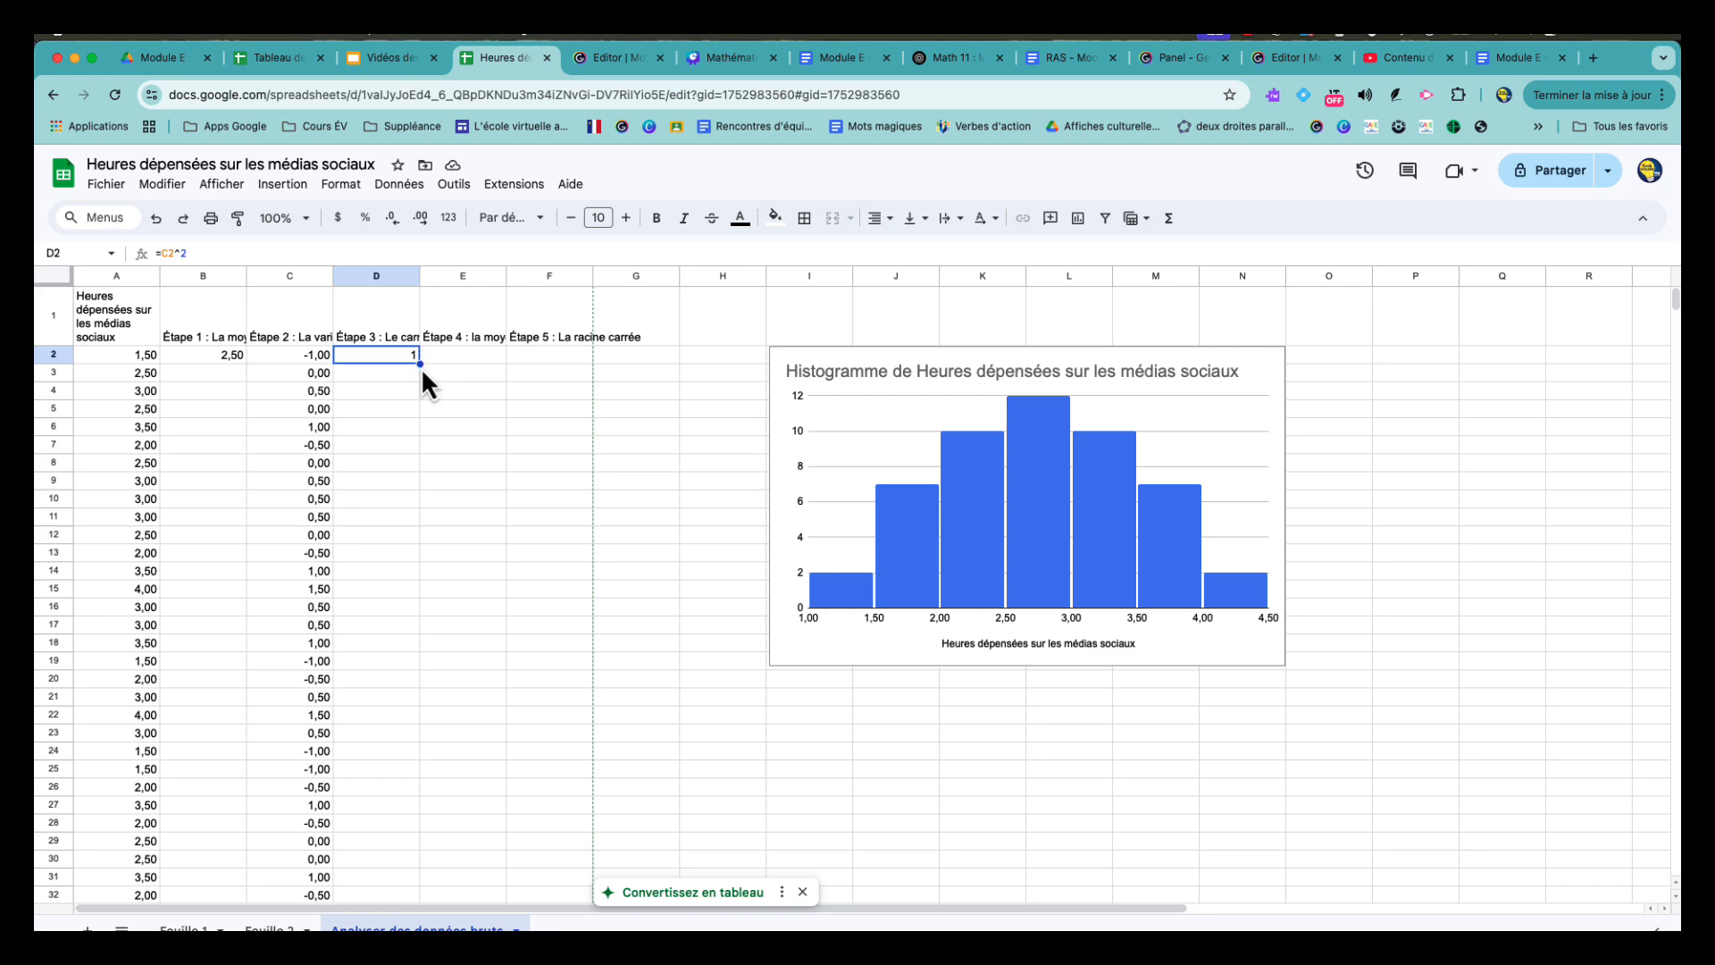
{"action": "left_click_drag", "start_coordinate": [420, 364], "coordinate": [422, 440]}
{"action": "scroll", "coordinate": [445, 479], "scroll_direction": "up", "scroll_amount": 10}
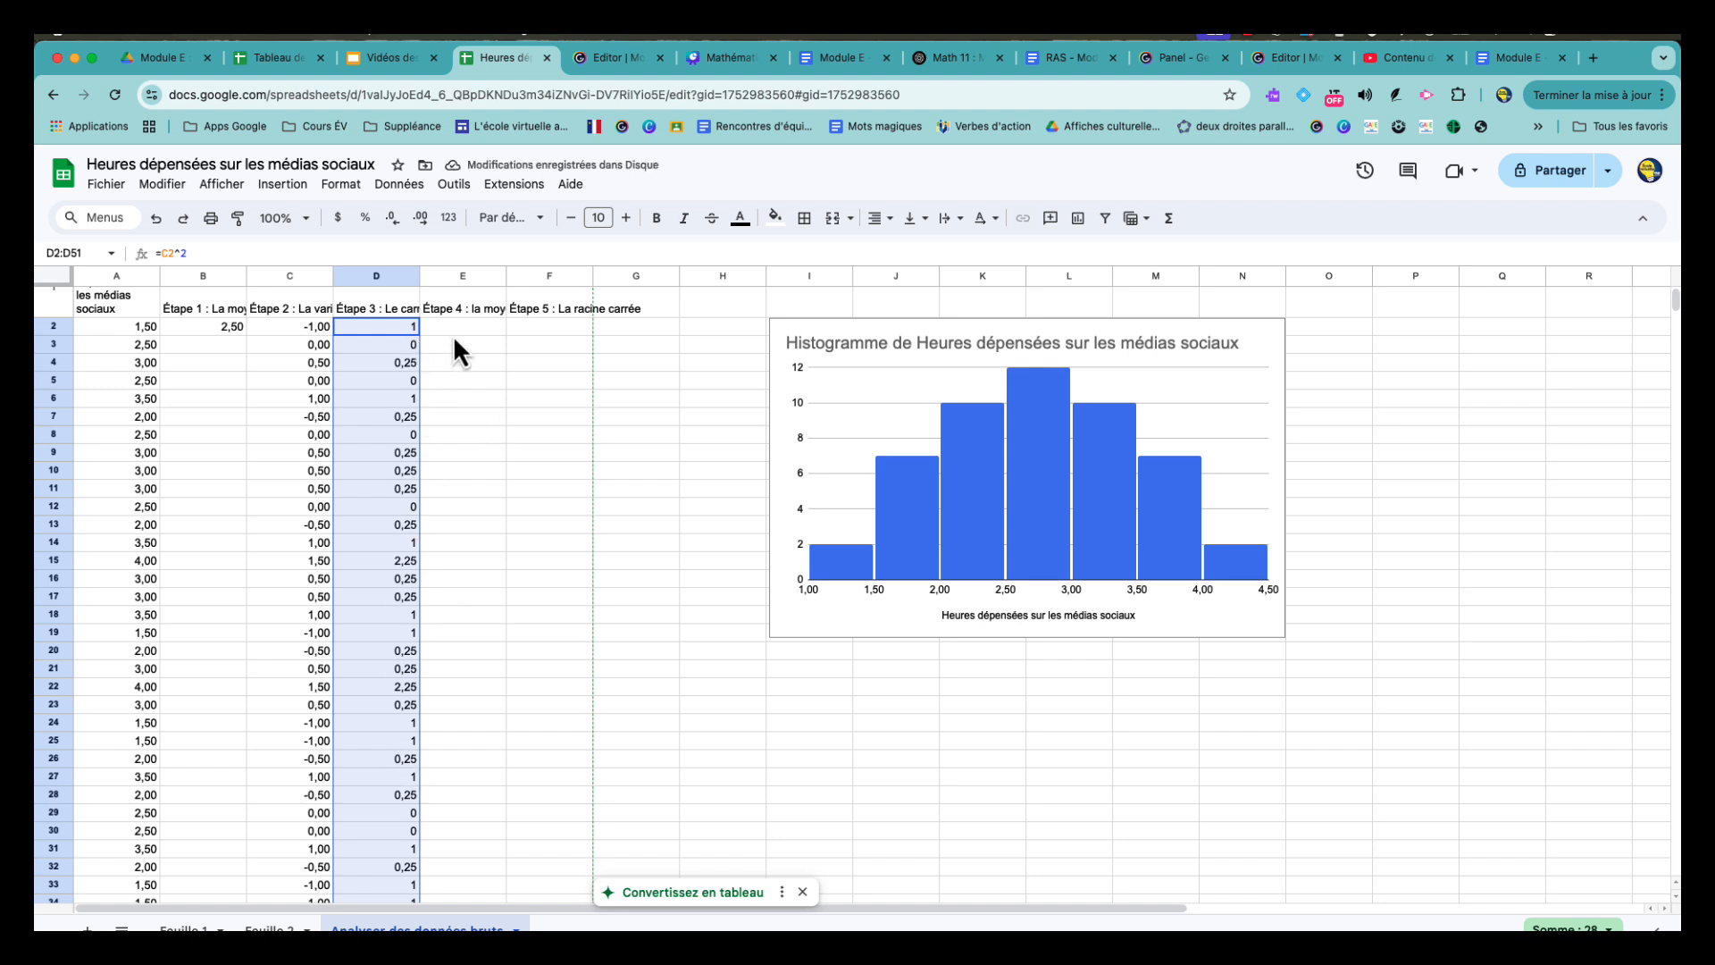
- Calculate the mean of the squared variations in cell E2 with the formula =AVERAGE(D2:D51)
{"action": "left_click", "coordinate": [453, 330]}
{"action": "left_click", "coordinate": [475, 306]}
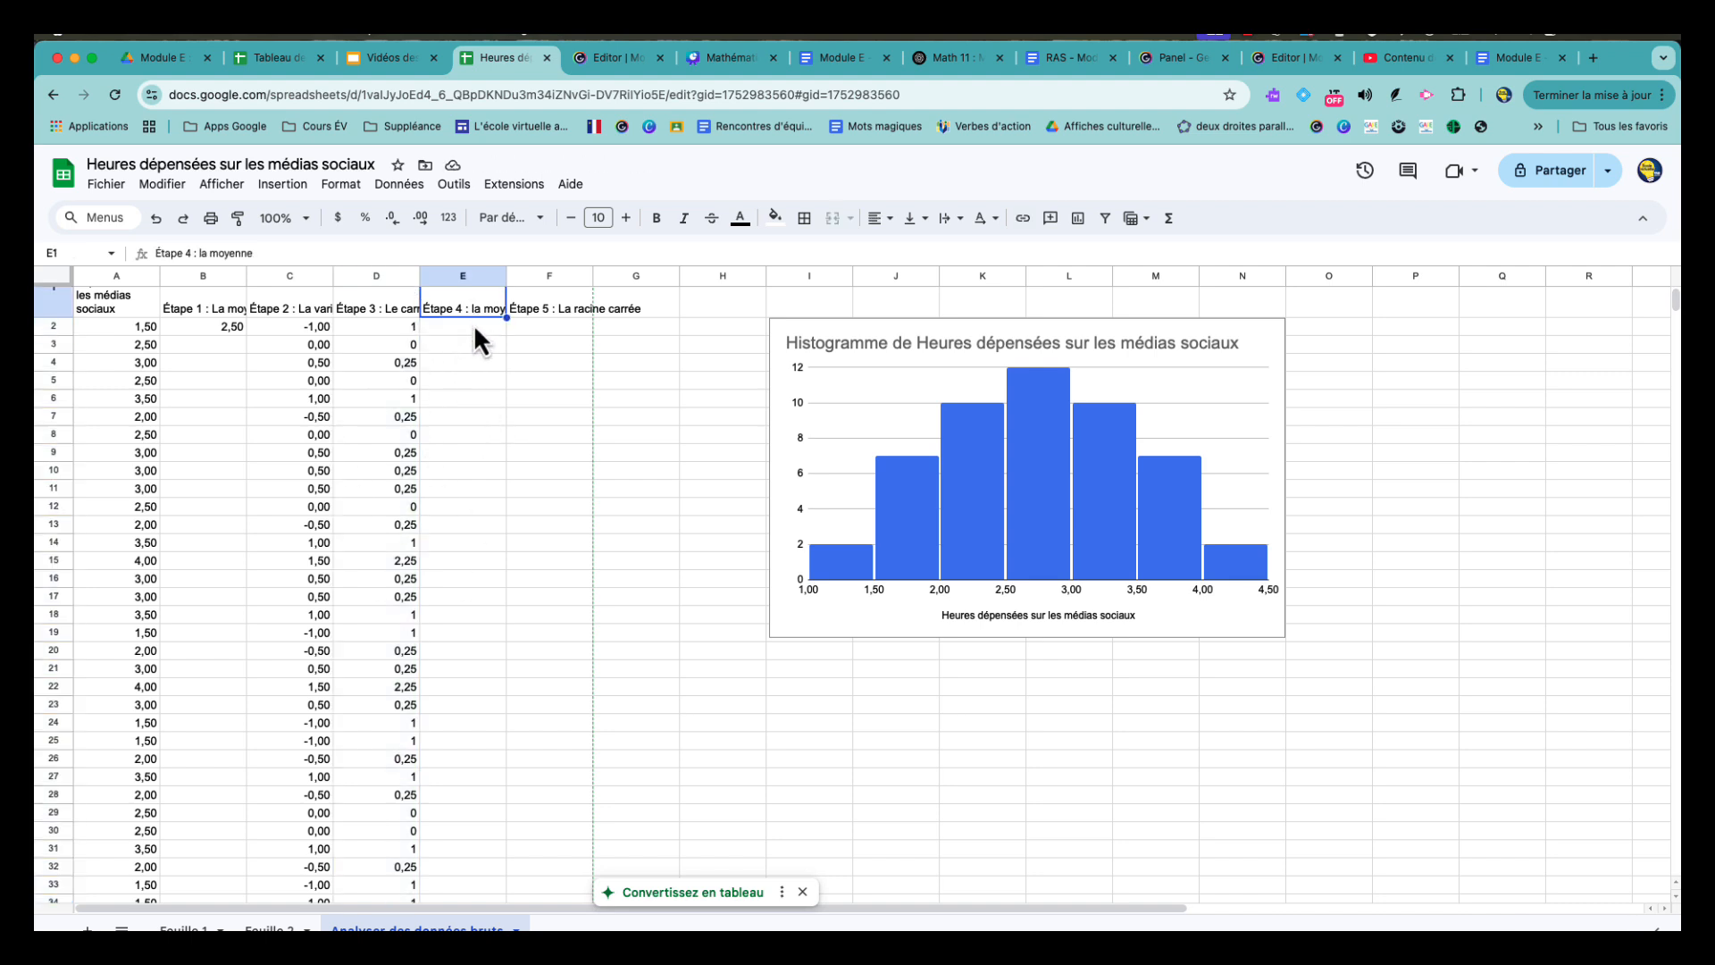
{"action": "left_click", "coordinate": [474, 327]}
{"action": "type", "text": "="}
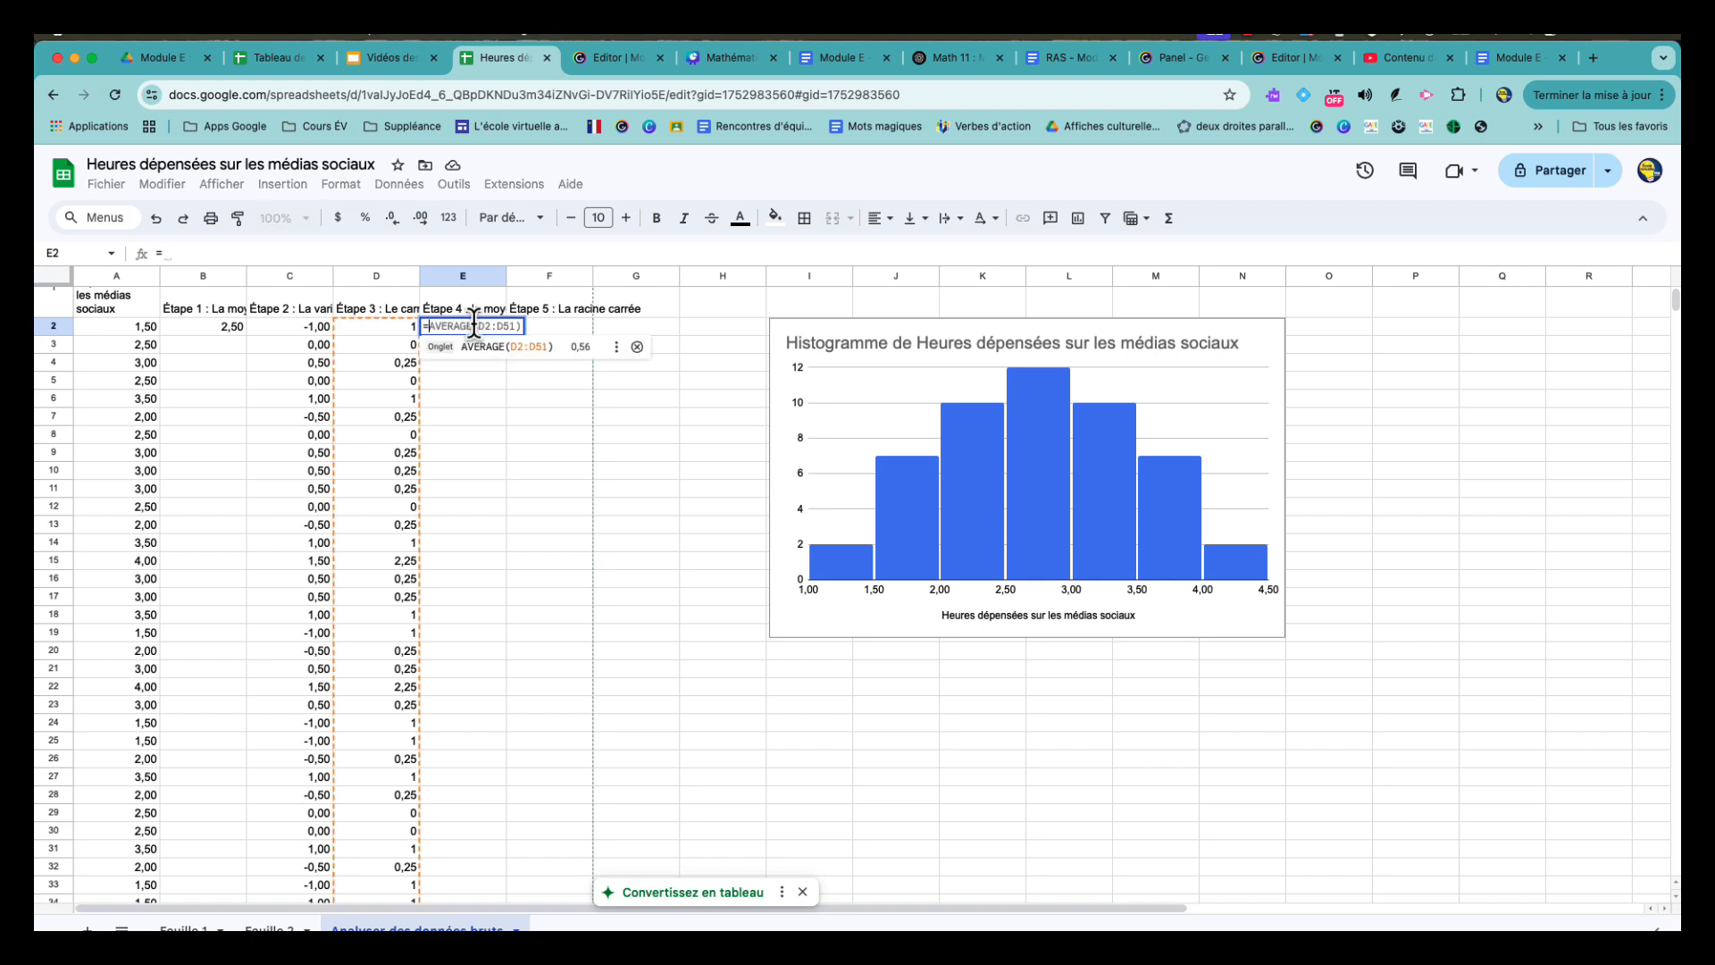
{"action": "type", "text": "aver"}
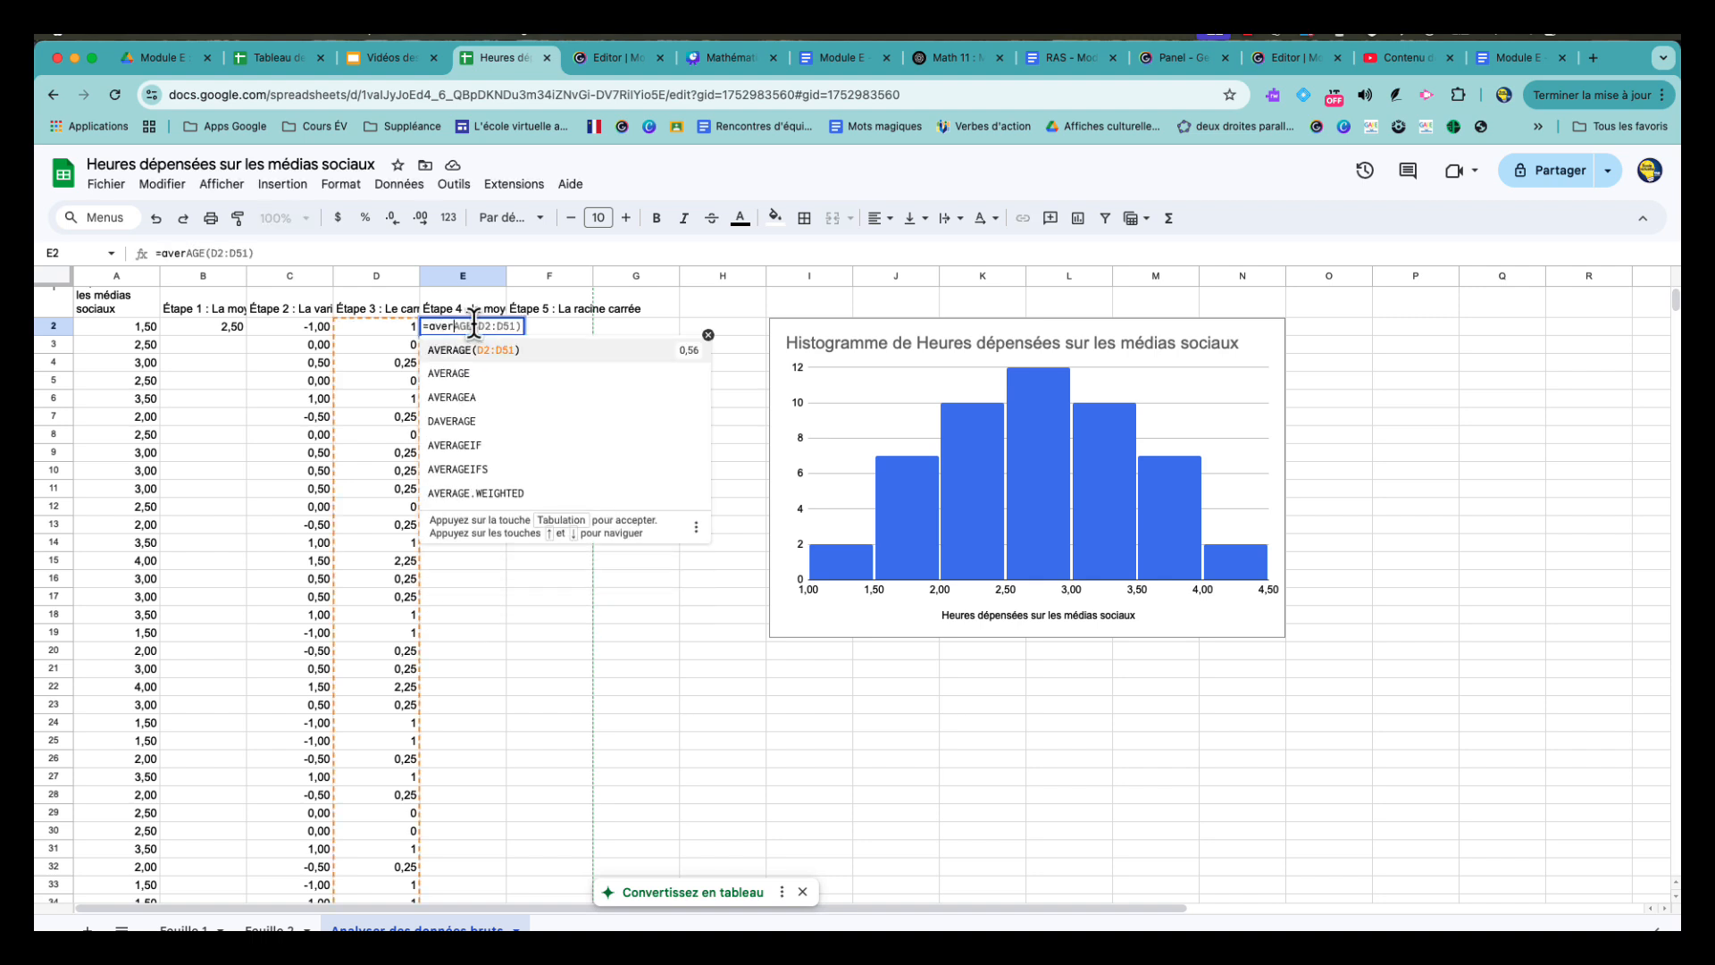
{"action": "left_click", "coordinate": [482, 353]}
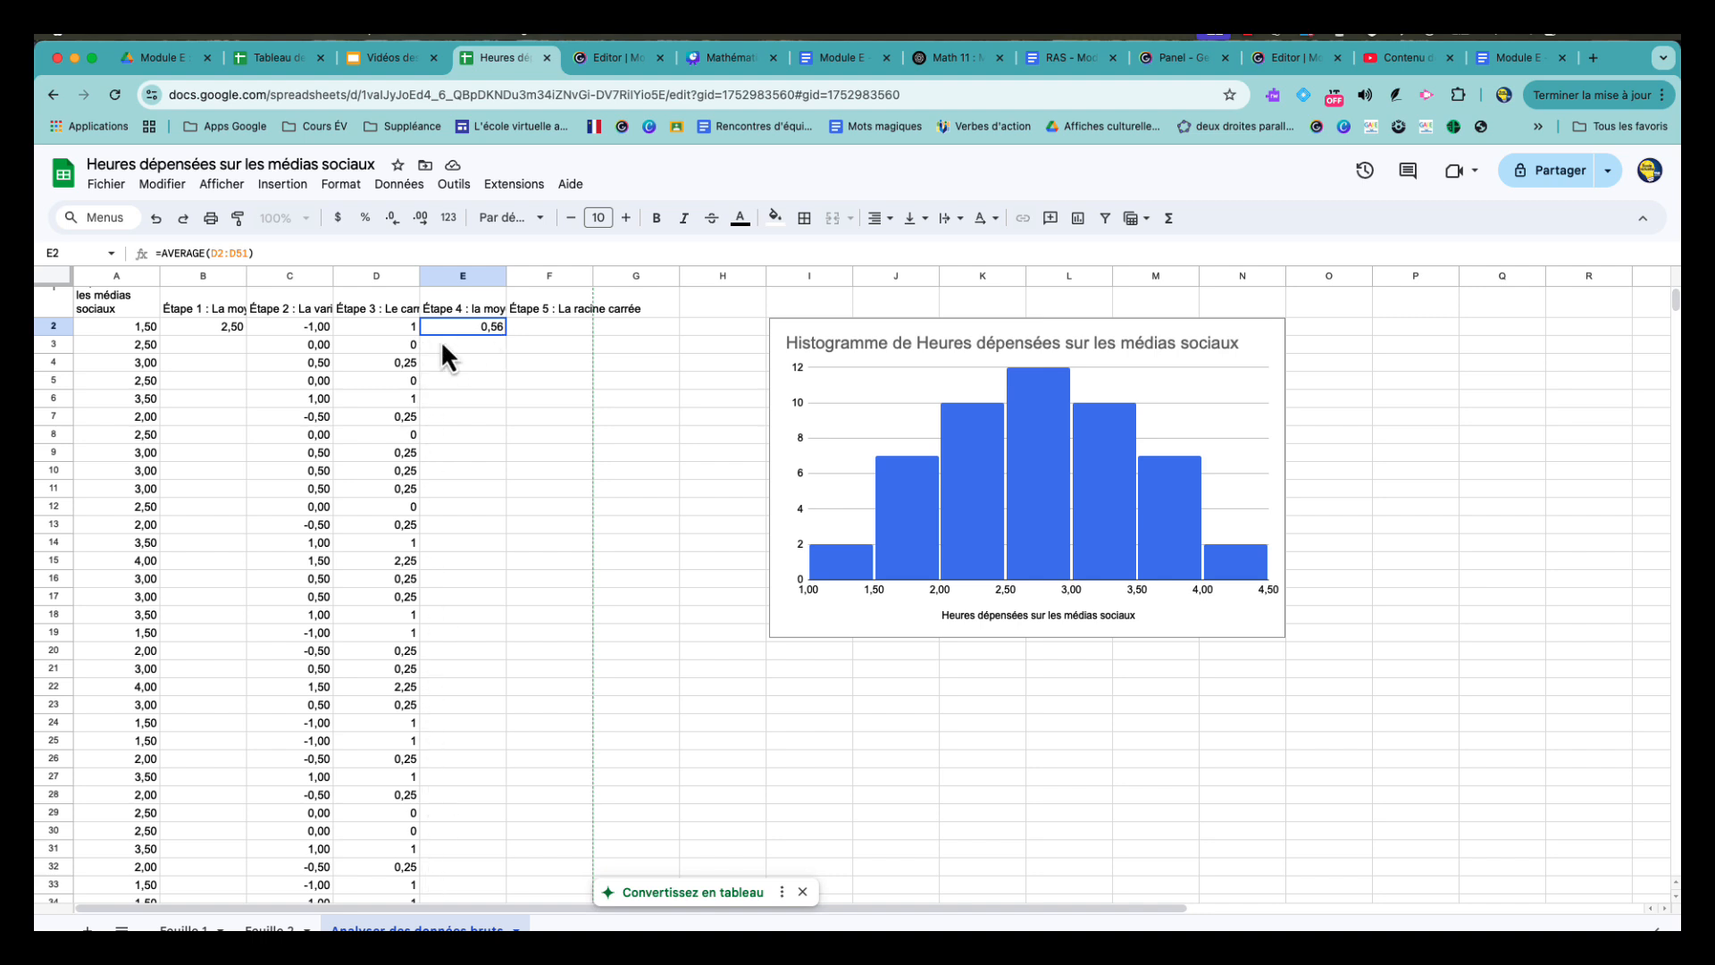
- Compute the standard deviation in cell F2 as the square root of the mean, with the formula =SQRT(E2)
{"action": "left_click", "coordinate": [543, 329]}
{"action": "type", "text": "="}
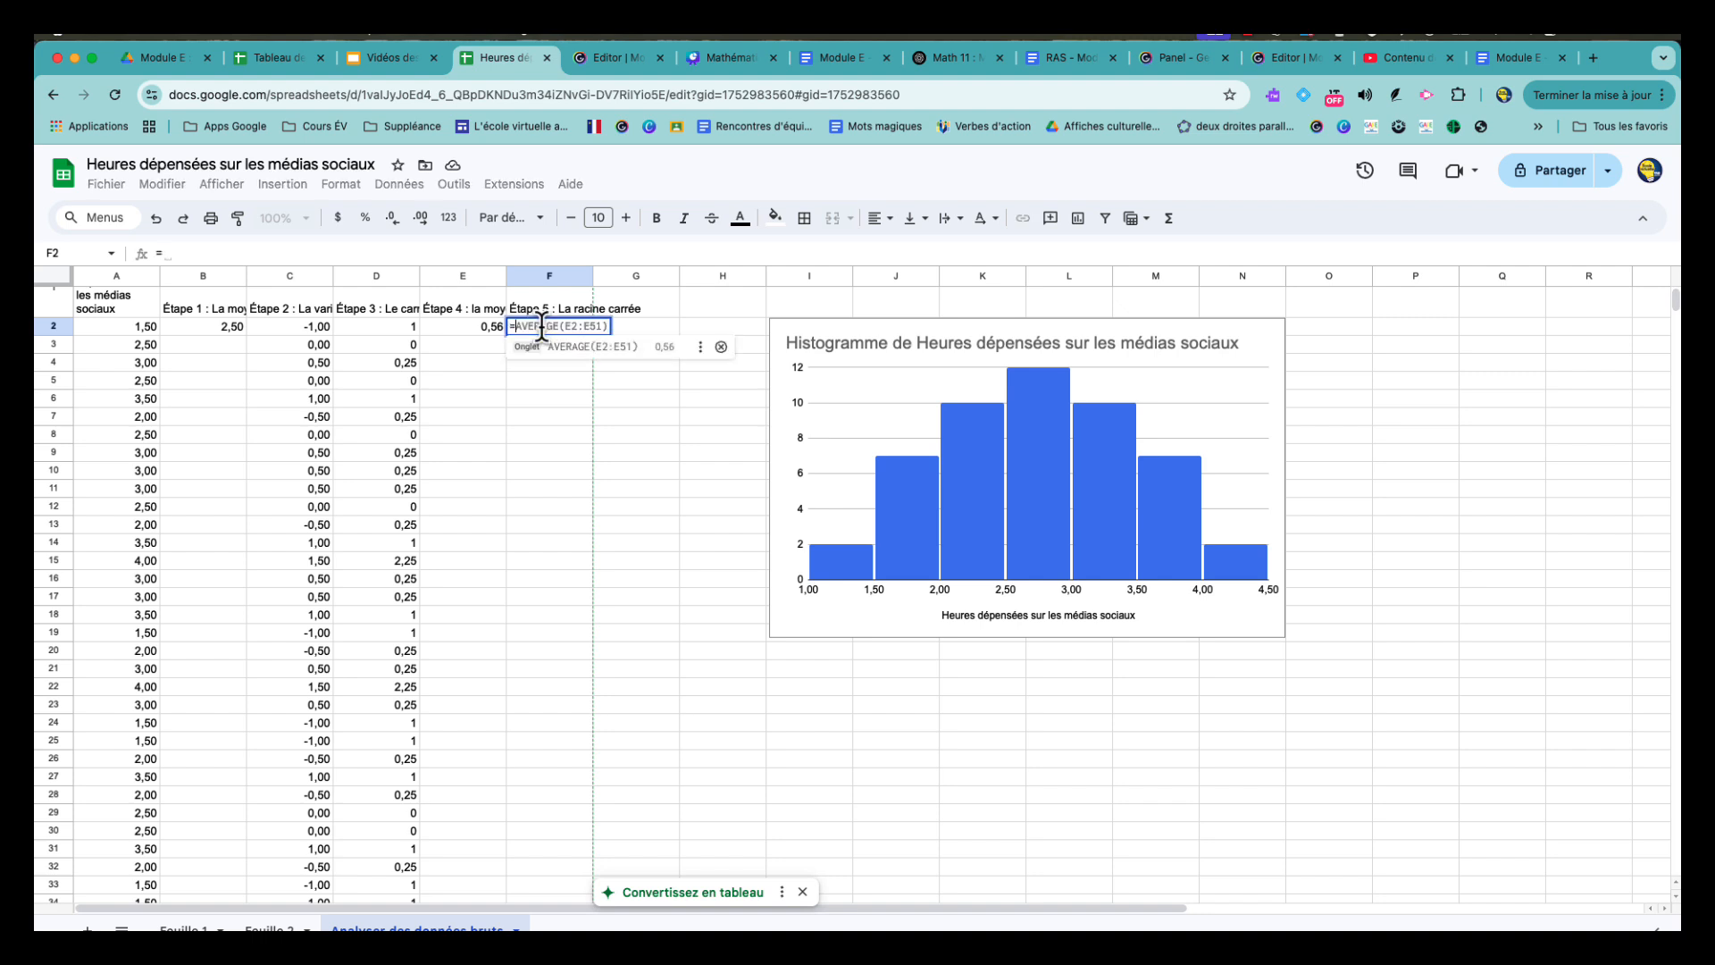
{"action": "type", "text": "sq"}
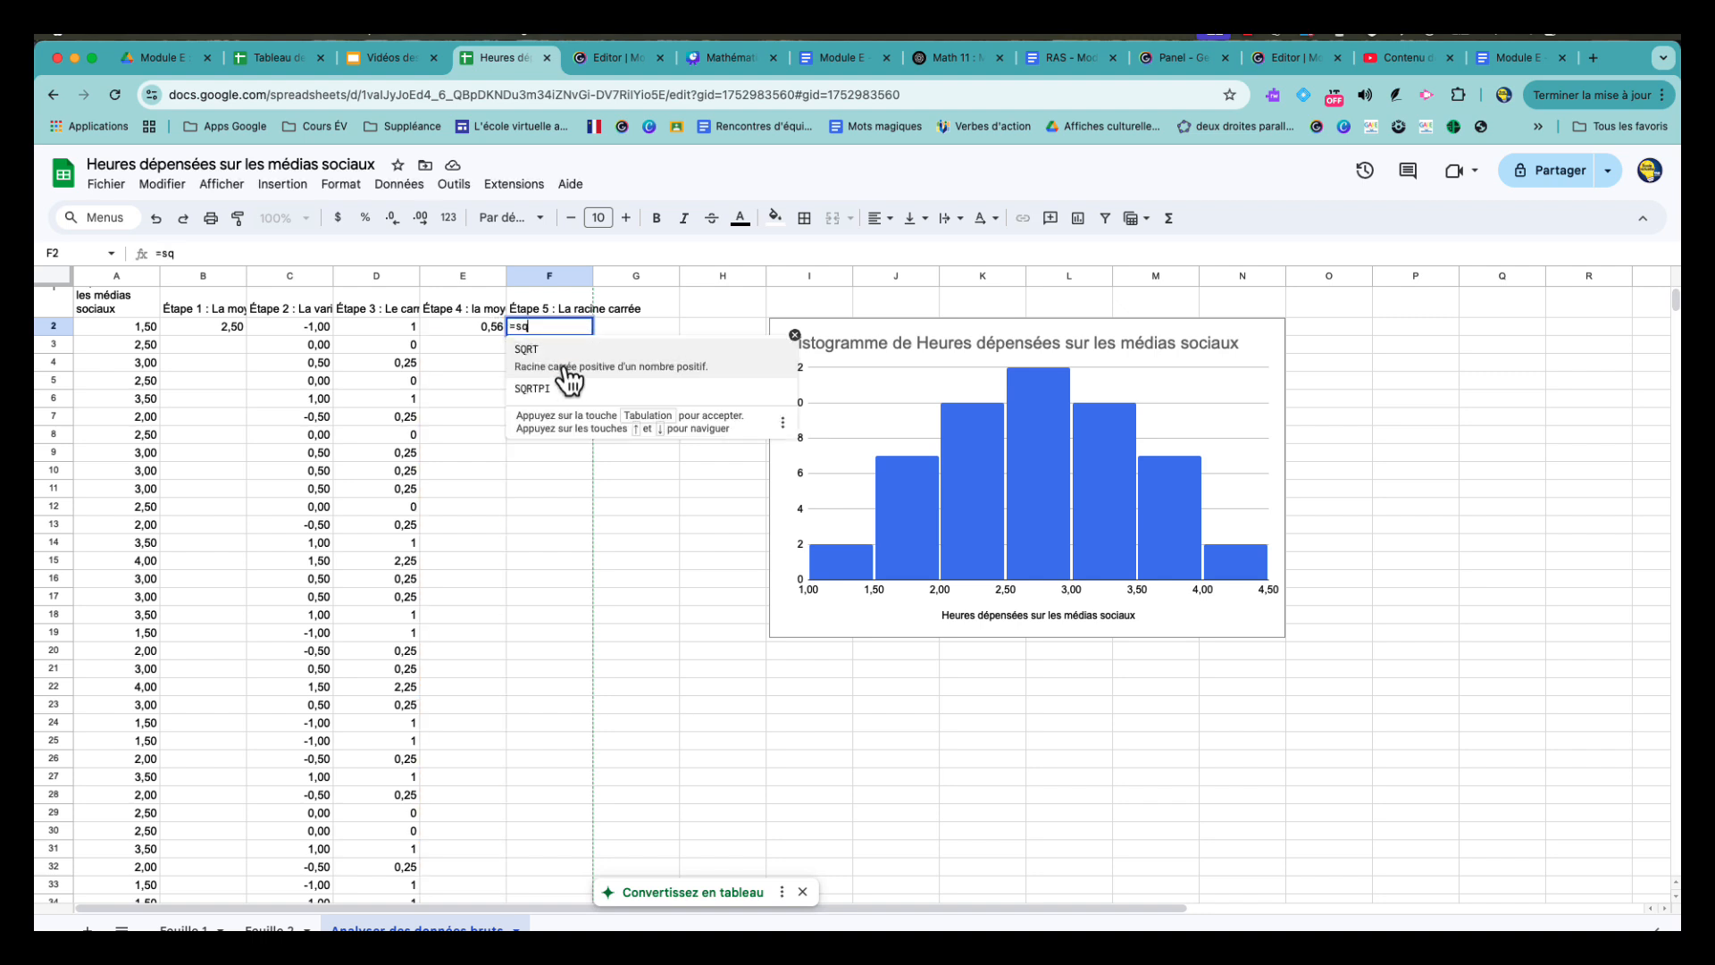
{"action": "left_click", "coordinate": [536, 353]}
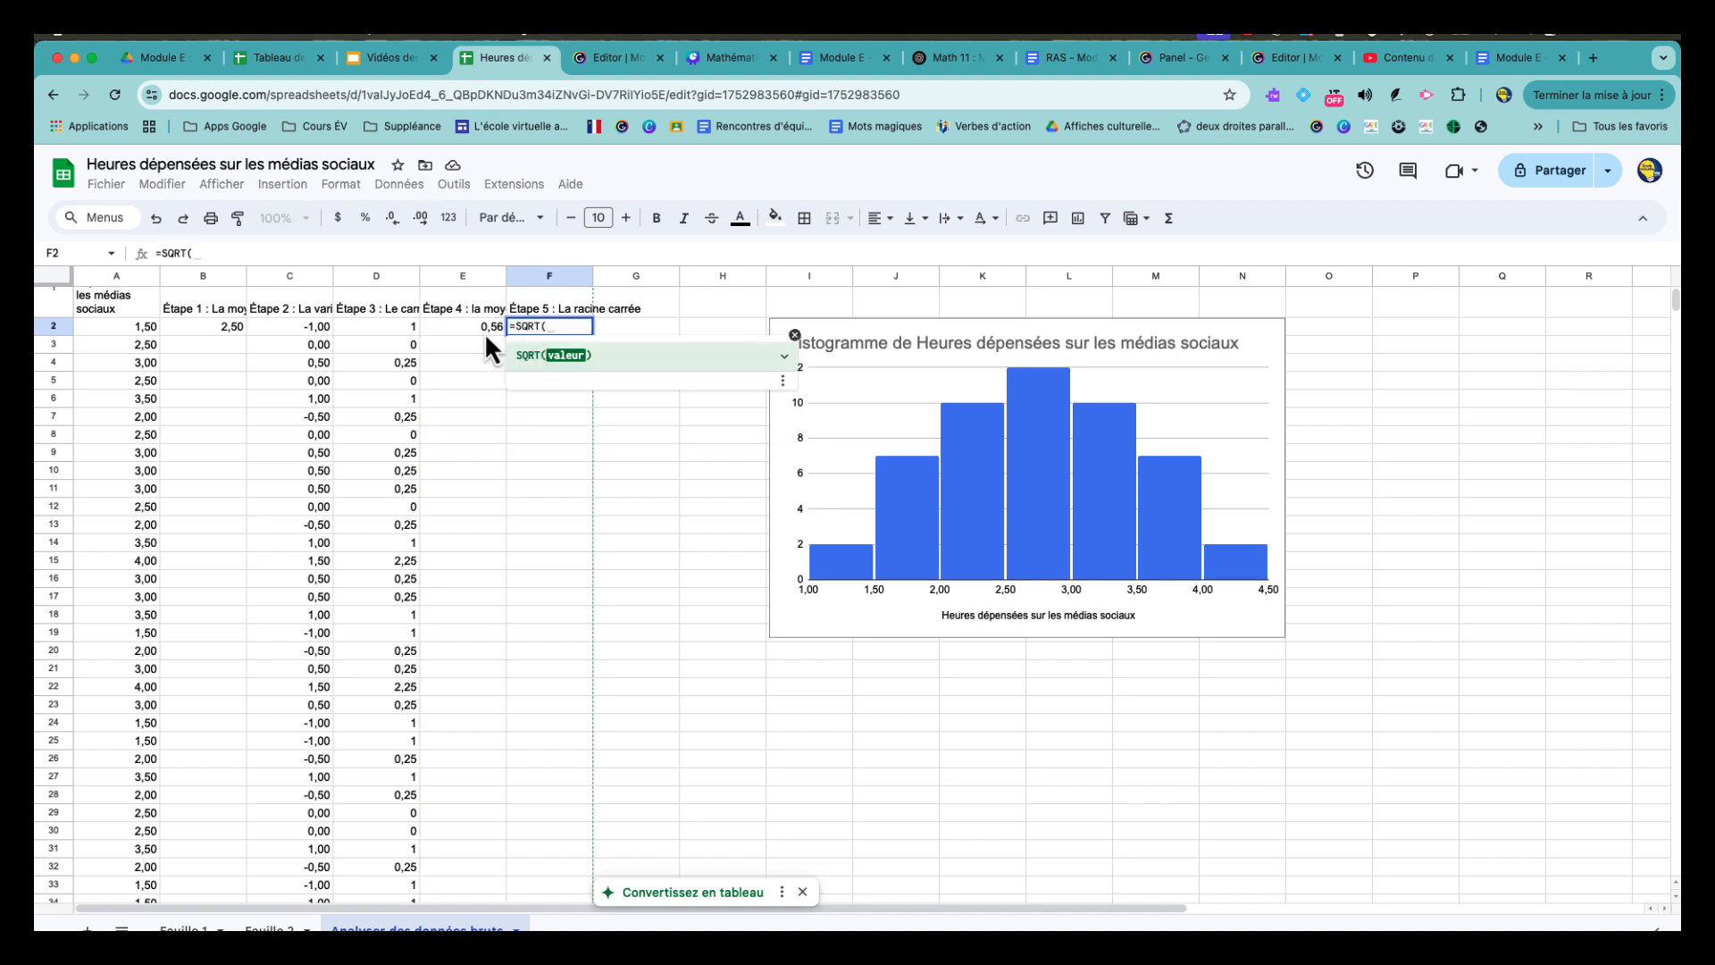
{"action": "left_click", "coordinate": [483, 328]}
{"action": "type", "text": ")"}
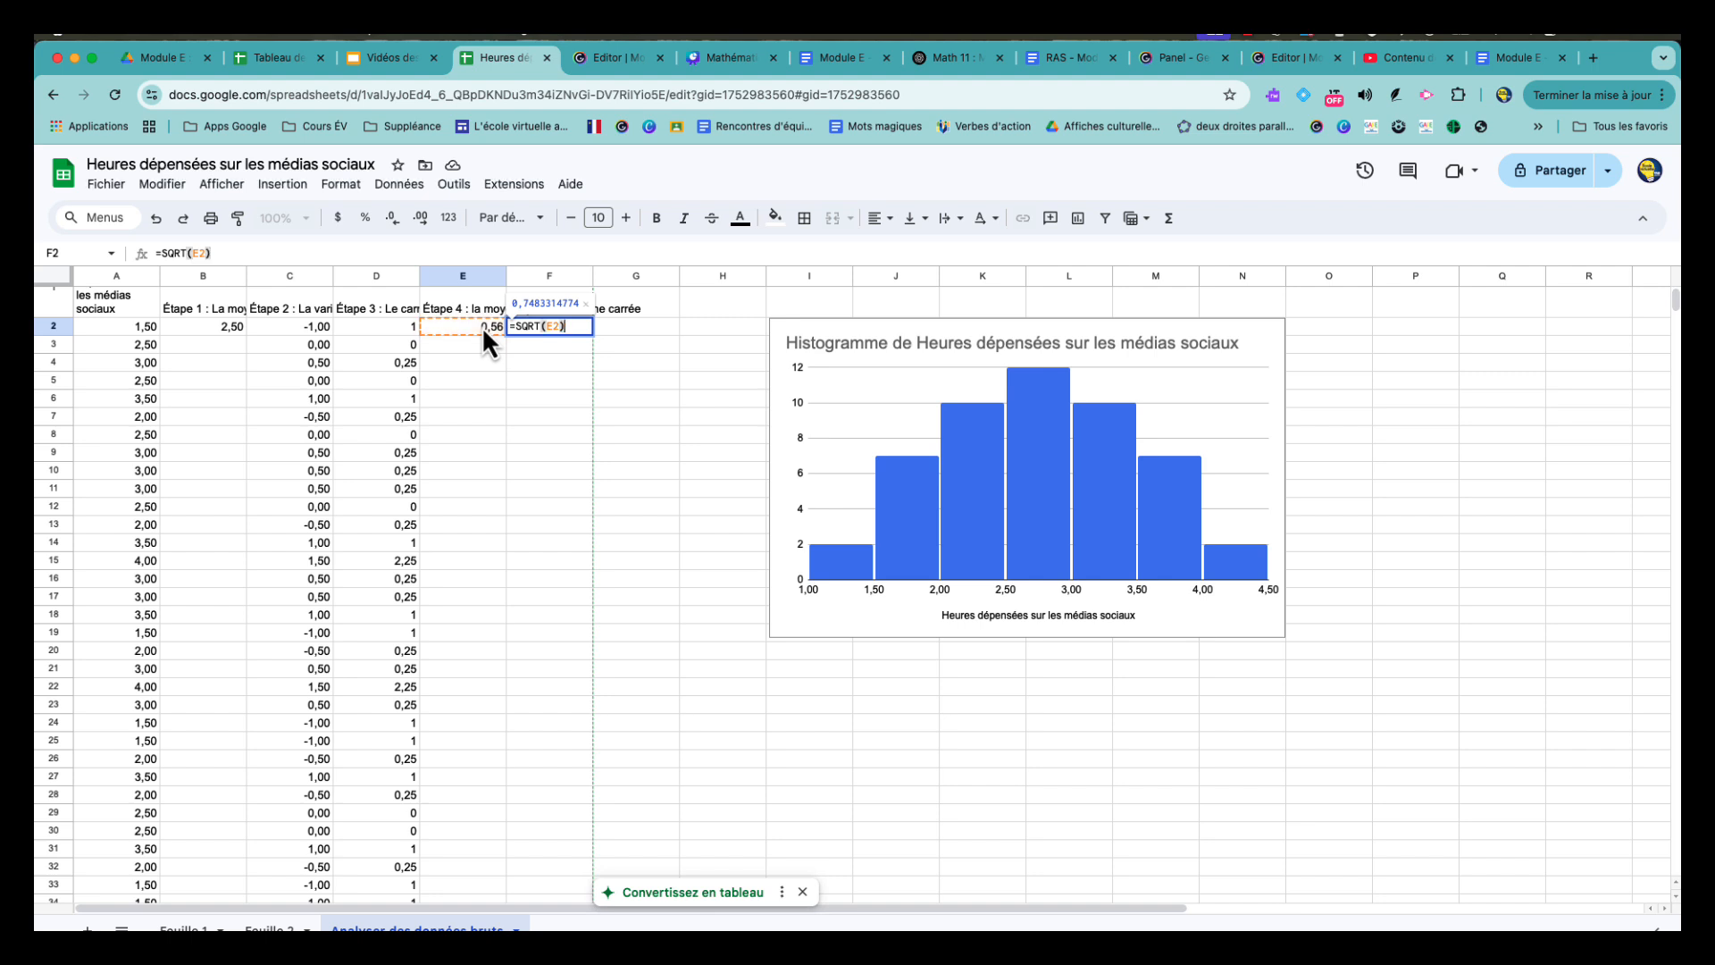
{"action": "key", "text": "Return"}
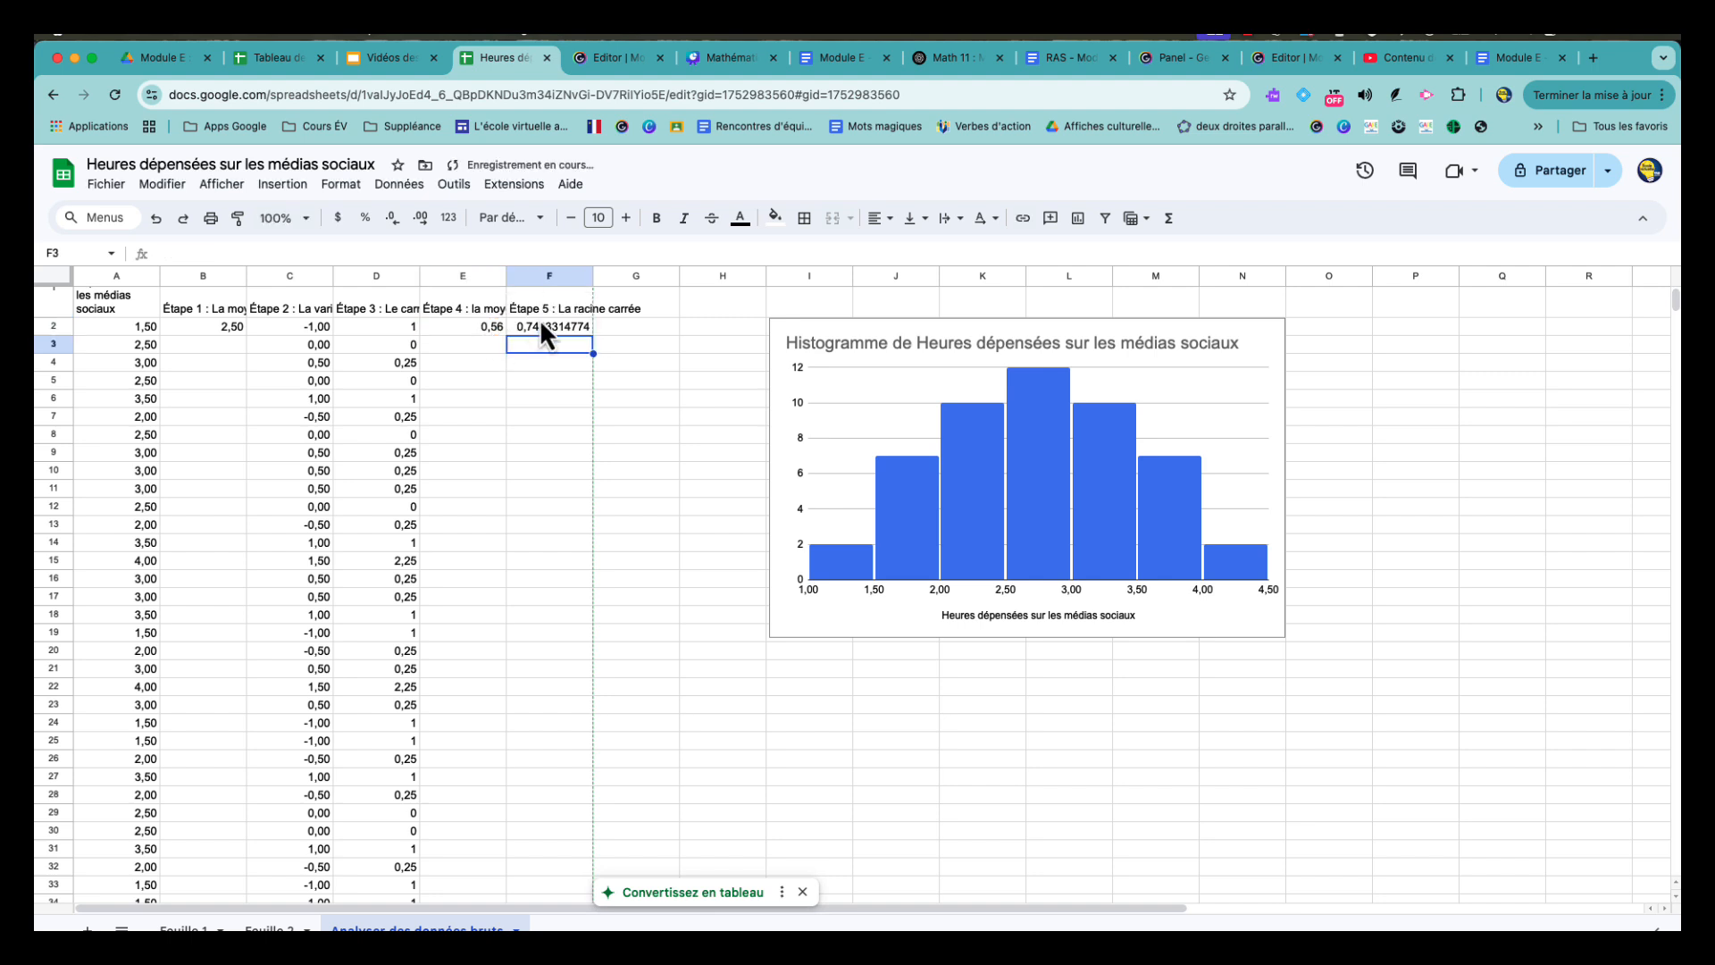